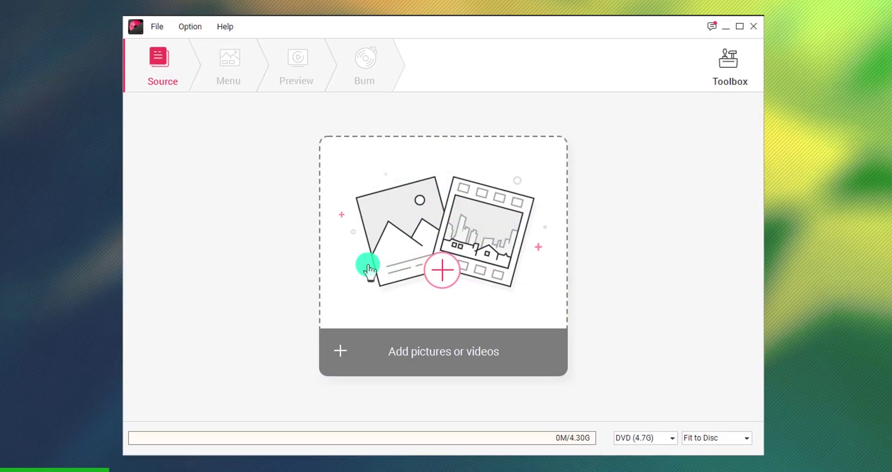
Add Video_001 through Video_005 to the disc project.
{"action": "left_click", "coordinate": [439, 265]}
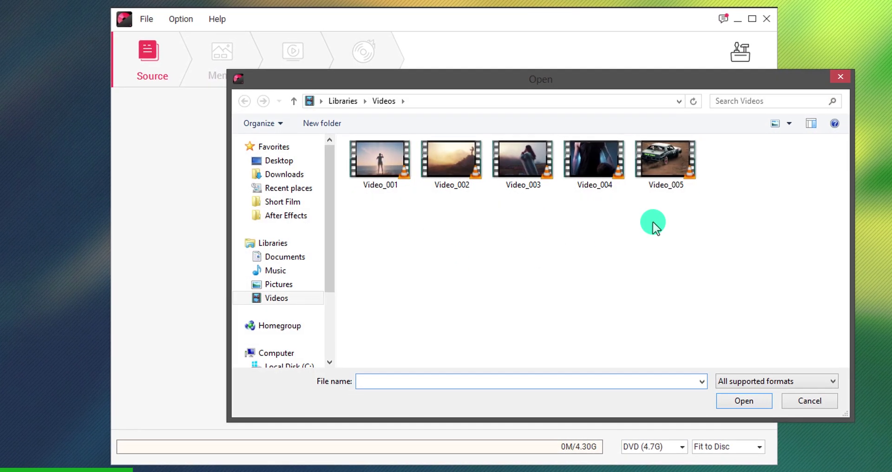
{"action": "left_click_drag", "start_coordinate": [731, 160], "coordinate": [403, 193]}
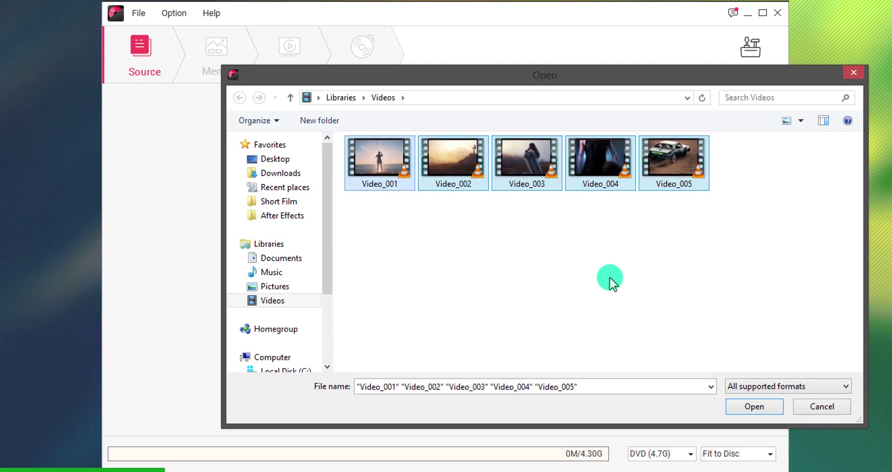
{"action": "left_click", "coordinate": [739, 408]}
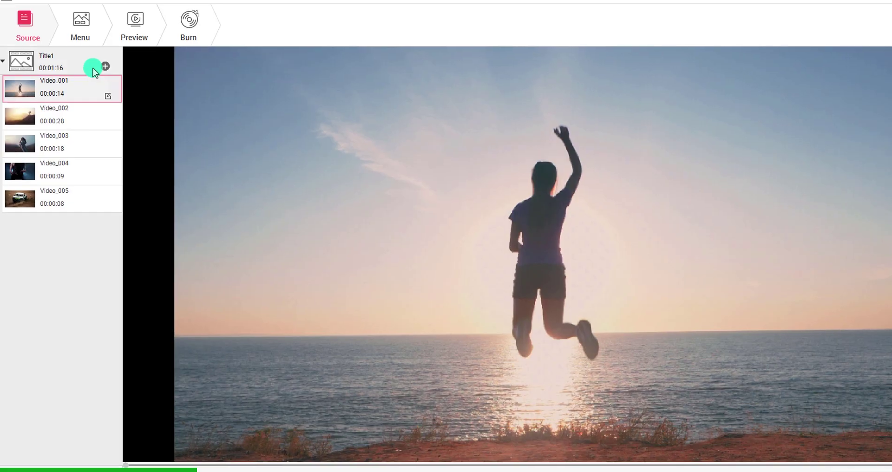
Reorder the clips so Video_002 comes before Video_001.
{"action": "left_click_drag", "start_coordinate": [56, 88], "coordinate": [68, 130]}
{"action": "left_click_drag", "start_coordinate": [87, 166], "coordinate": [83, 169]}
{"action": "left_click", "coordinate": [81, 128]}
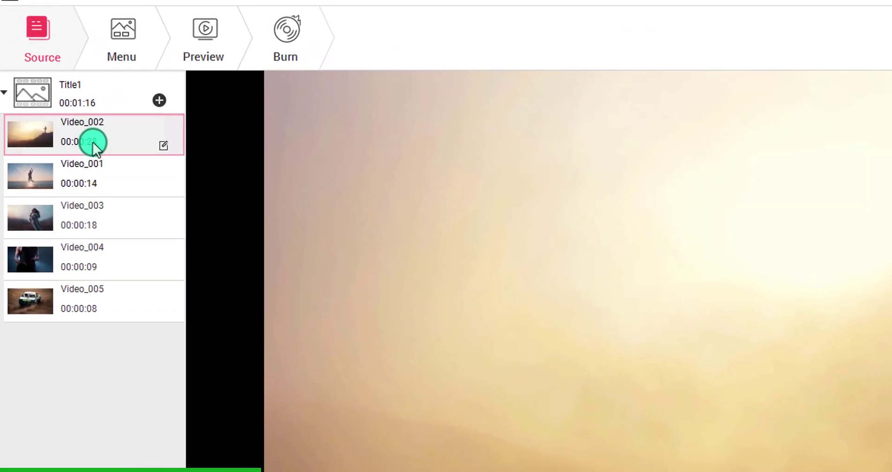
Set Video_002's Zoom to Full screen, then review its Trim, Effect, WaterMark and Subtitle tabs.
{"action": "left_click", "coordinate": [168, 149]}
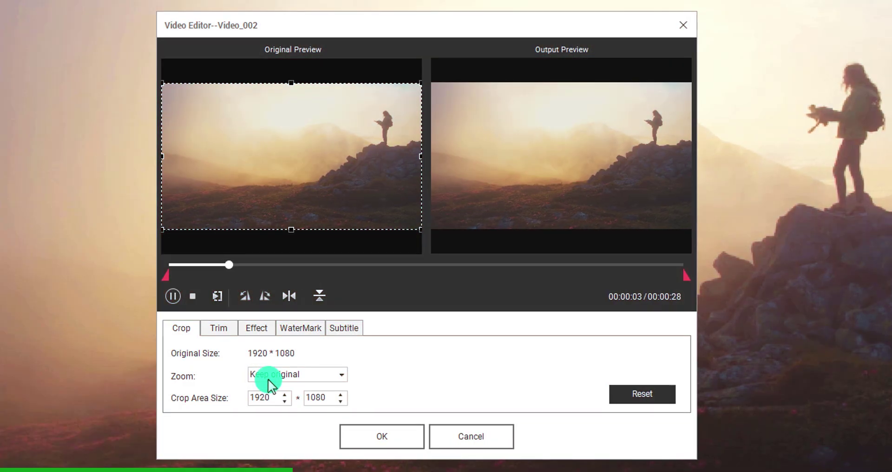
{"action": "left_click", "coordinate": [268, 375]}
{"action": "left_click", "coordinate": [289, 397]}
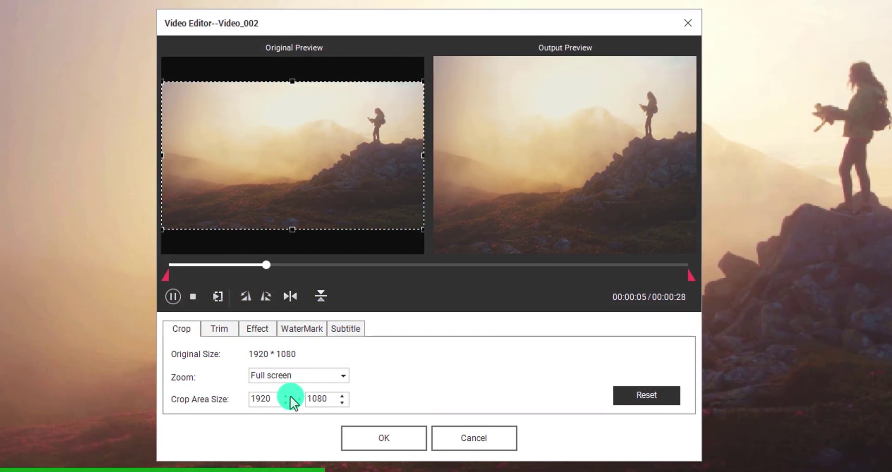
{"action": "left_click", "coordinate": [228, 329]}
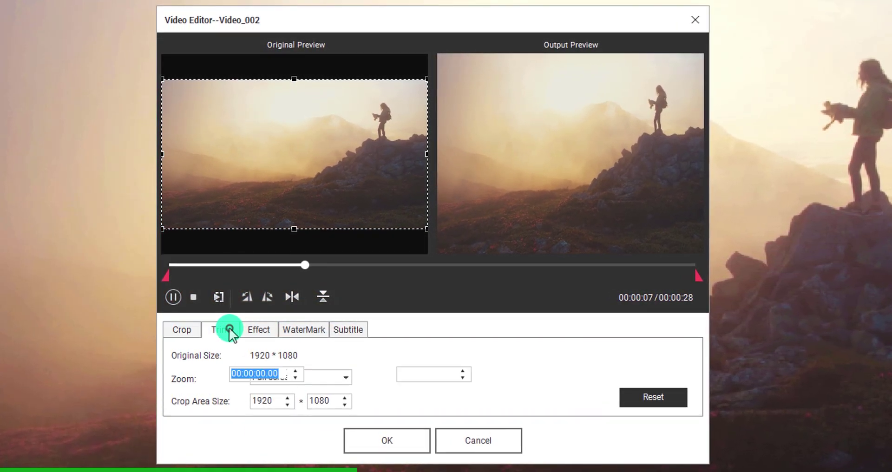
{"action": "left_click", "coordinate": [269, 329]}
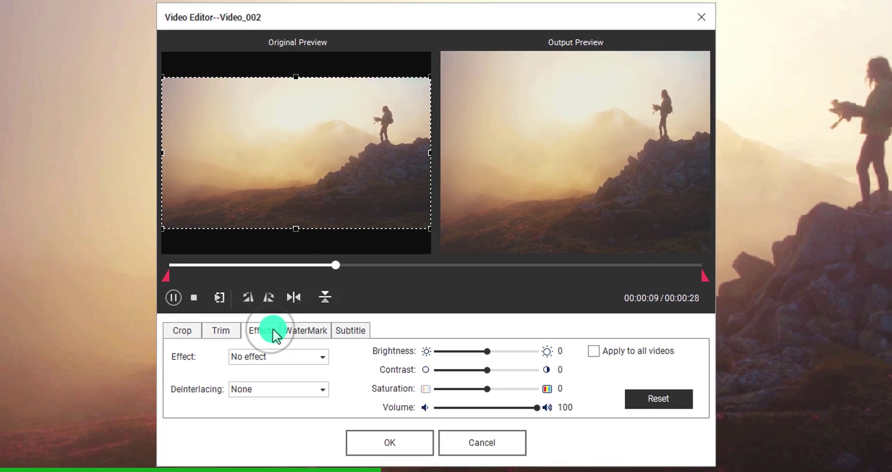
{"action": "left_click", "coordinate": [319, 328]}
{"action": "left_click", "coordinate": [346, 328]}
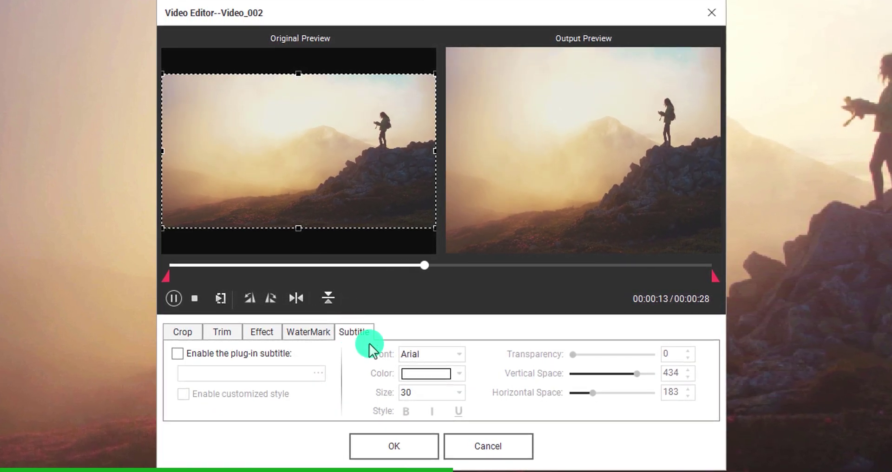
Apply the clip edits and switch the disc menu to the fourth (beach) template.
{"action": "left_click", "coordinate": [422, 447]}
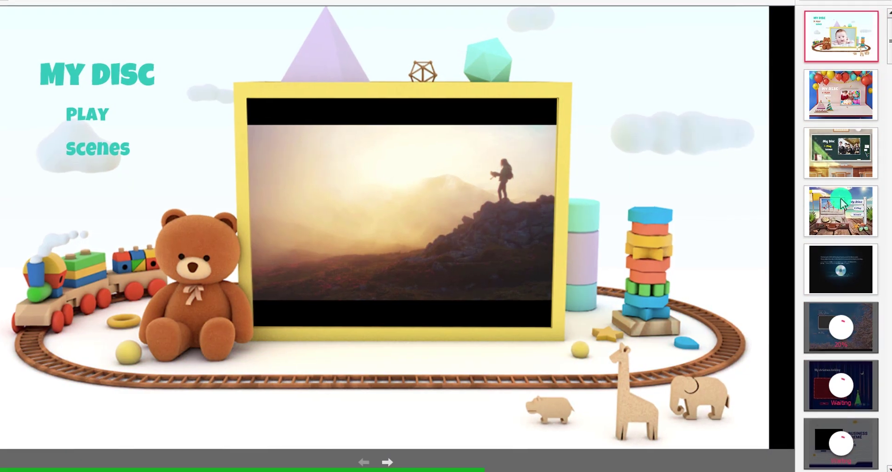
{"action": "left_click", "coordinate": [841, 199]}
{"action": "double_click", "coordinate": [597, 263]}
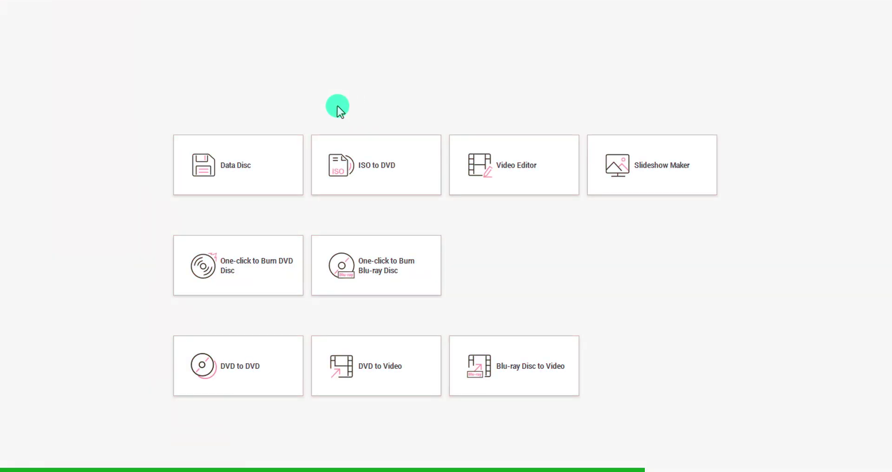
Load photos 01–05 as slides in a new Slideshow Maker slideshow.
{"action": "left_click", "coordinate": [663, 177]}
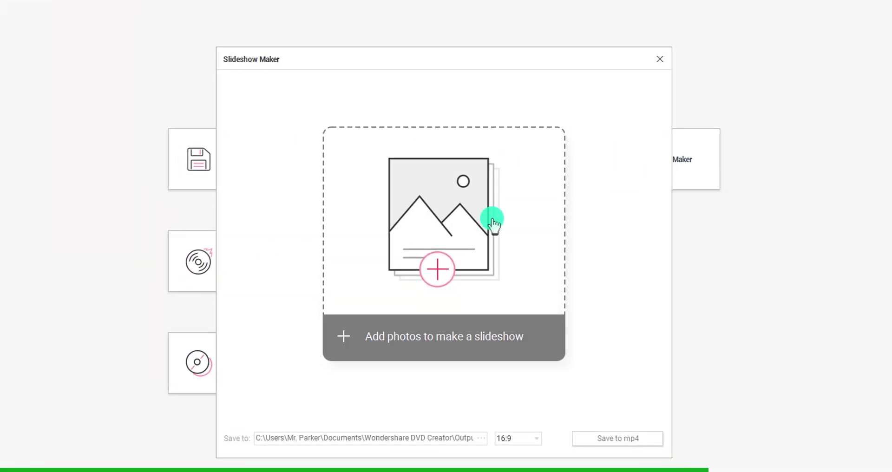
{"action": "left_click", "coordinate": [433, 241]}
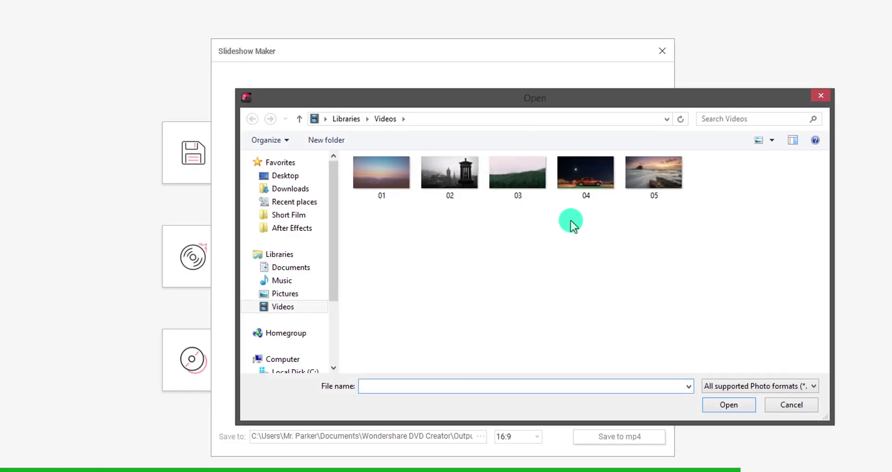
{"action": "left_click_drag", "start_coordinate": [703, 176], "coordinate": [390, 202]}
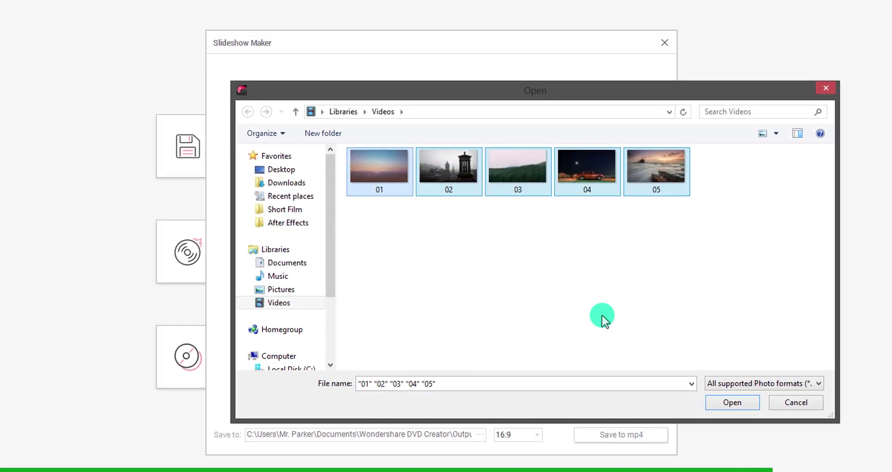
{"action": "left_click", "coordinate": [719, 404]}
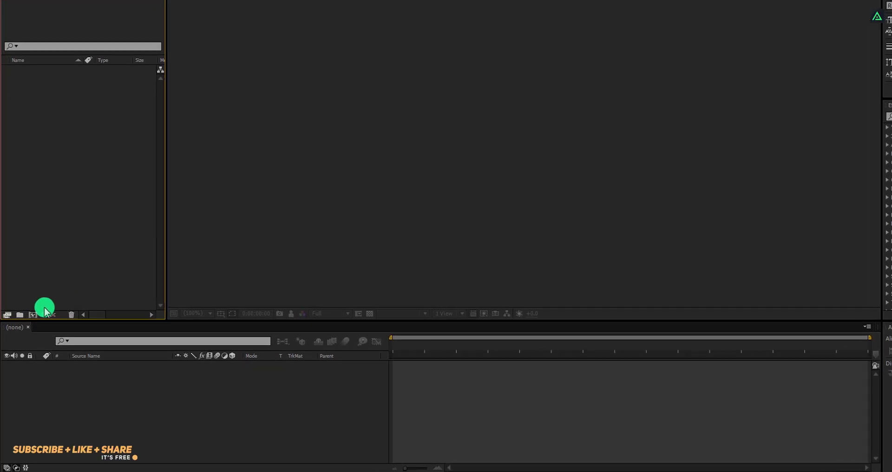
Create the Firework_Text_Animation composition with the HDTV 1080 24 preset and 10-second duration.
{"action": "left_click", "coordinate": [38, 301]}
{"action": "type", "text": "Firework_Tex"}
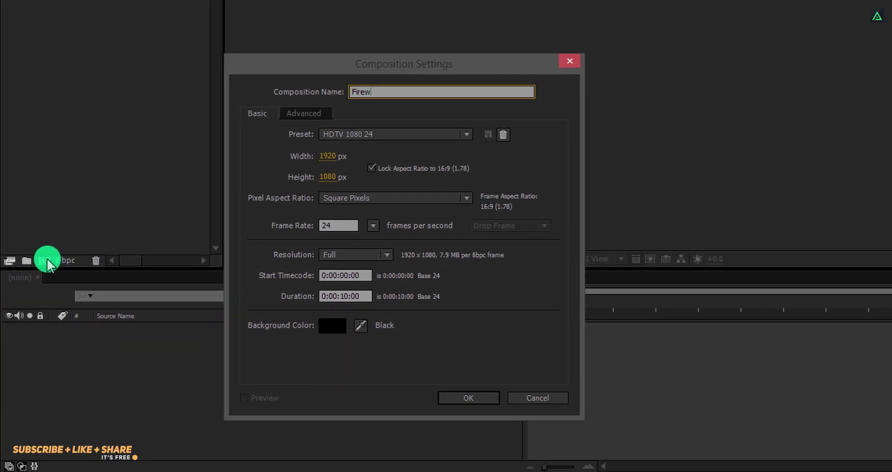
{"action": "type", "text": "t_Animation"}
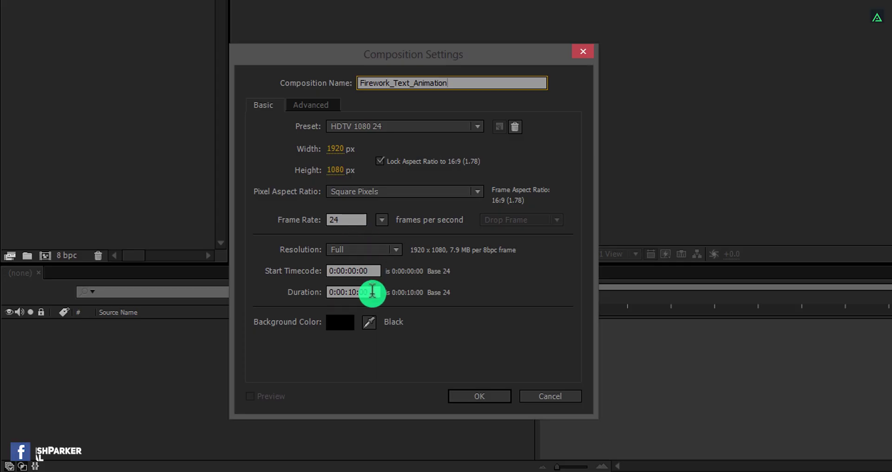
{"action": "left_click", "coordinate": [468, 391]}
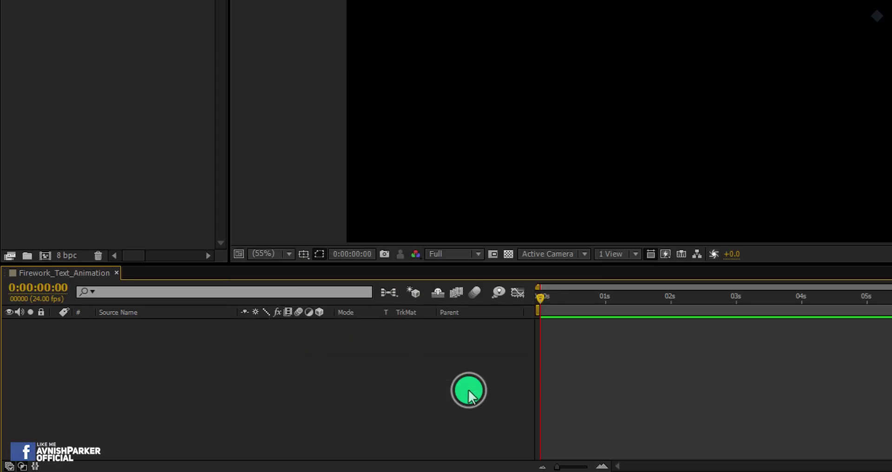
Create a 3840×2160 solid named Sky_Background and colour it pure white.
{"action": "right_click", "coordinate": [268, 358]}
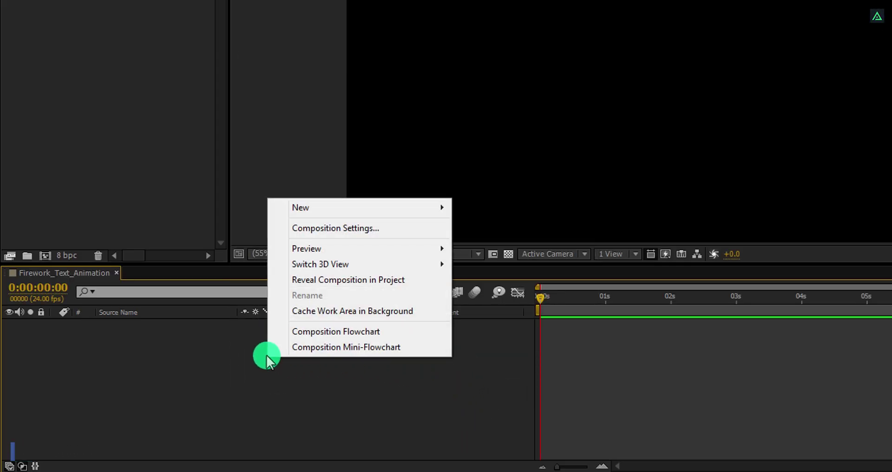
{"action": "mouse_move", "coordinate": [303, 216]}
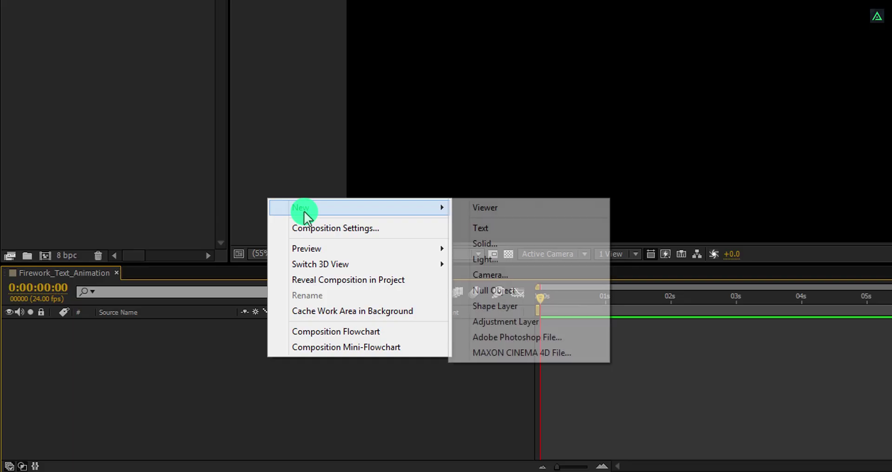
{"action": "left_click", "coordinate": [521, 244]}
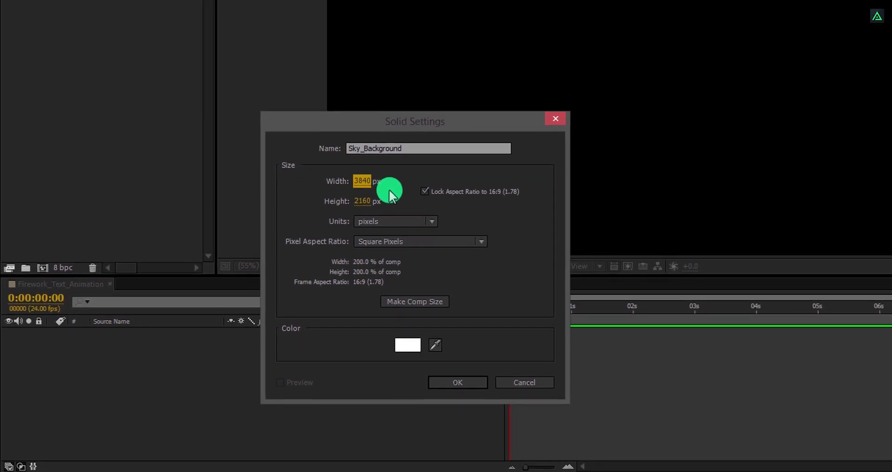
{"action": "left_click", "coordinate": [407, 346]}
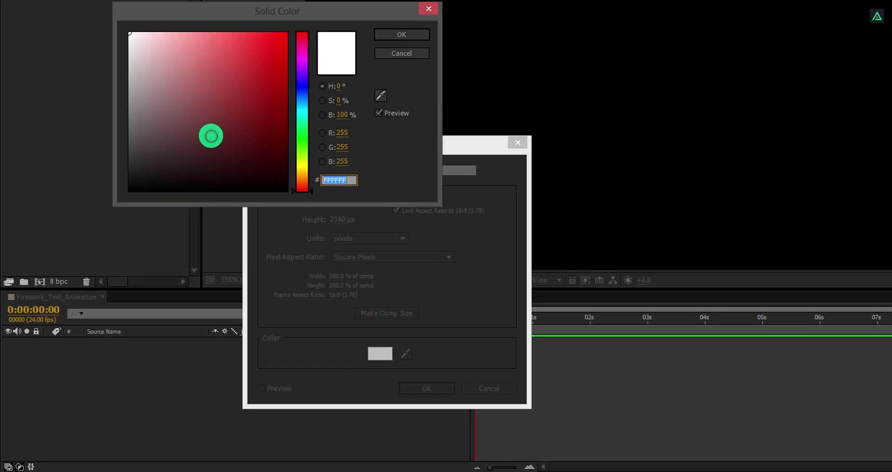
{"action": "left_click_drag", "start_coordinate": [177, 94], "coordinate": [127, 29]}
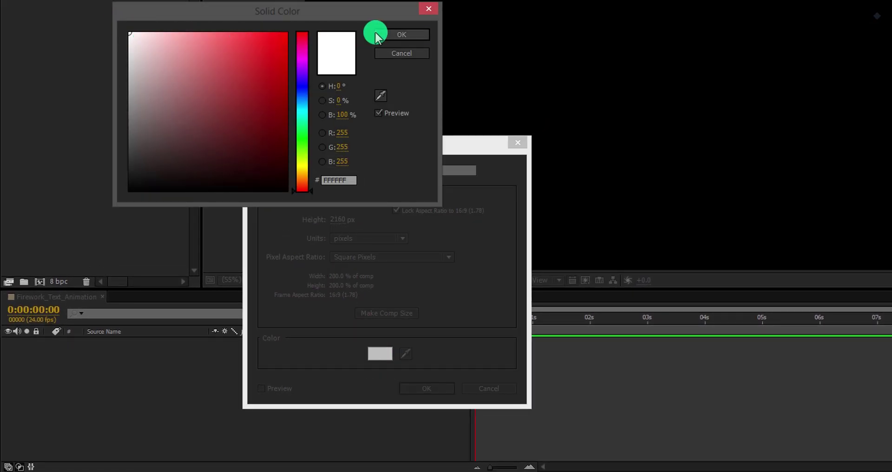
{"action": "left_click", "coordinate": [378, 37]}
{"action": "left_click", "coordinate": [414, 389]}
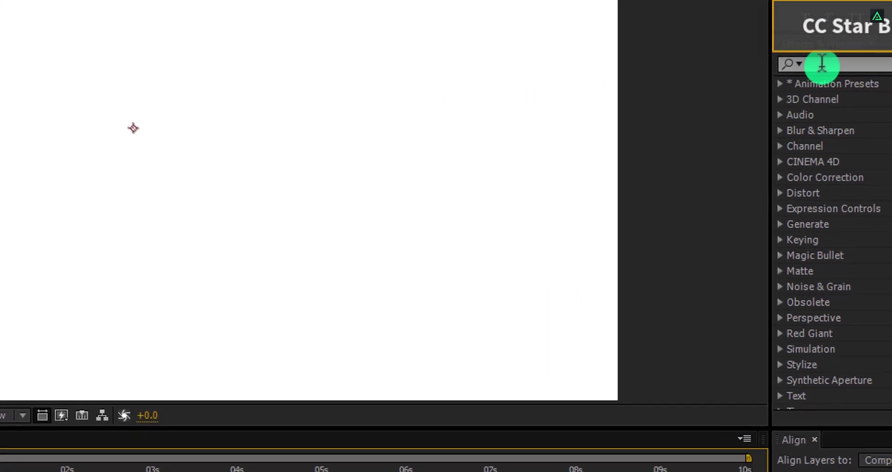
Apply CC Star Burst to Sky_Background and set its Speed to 0.01.
{"action": "left_click", "coordinate": [744, 69]}
{"action": "type", "text": "cc st"}
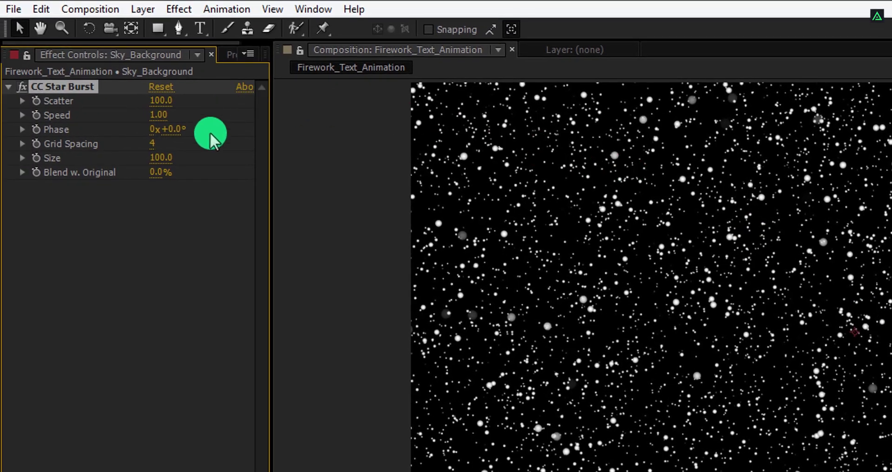
{"action": "left_click", "coordinate": [168, 115]}
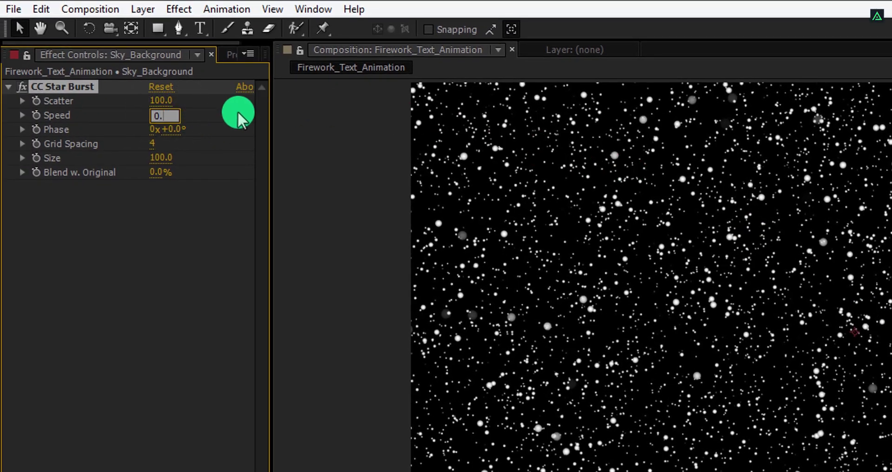
{"action": "type", "text": "0.01"}
{"action": "key", "text": "Return"}
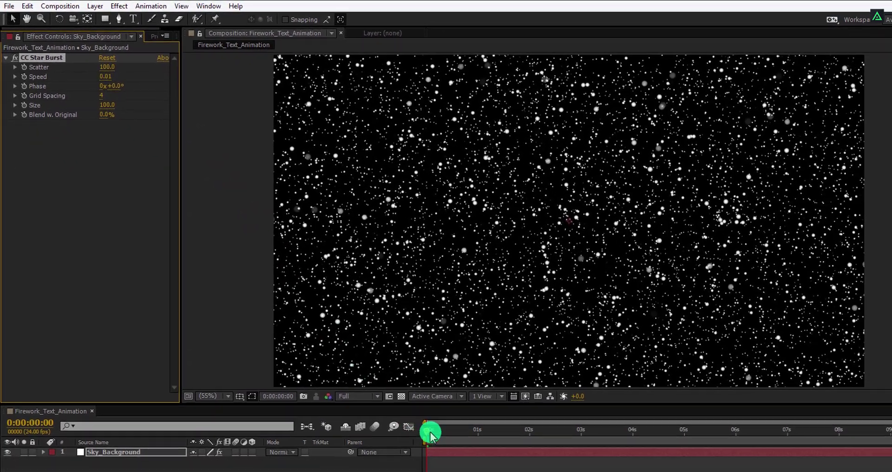
Set the CC Star Burst star Size to 40.
{"action": "left_click_drag", "start_coordinate": [452, 424], "coordinate": [513, 453]}
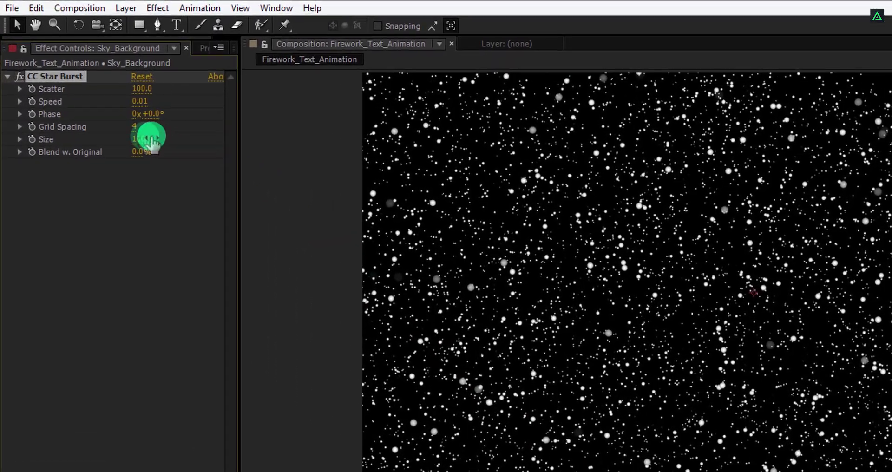
{"action": "left_click", "coordinate": [107, 102]}
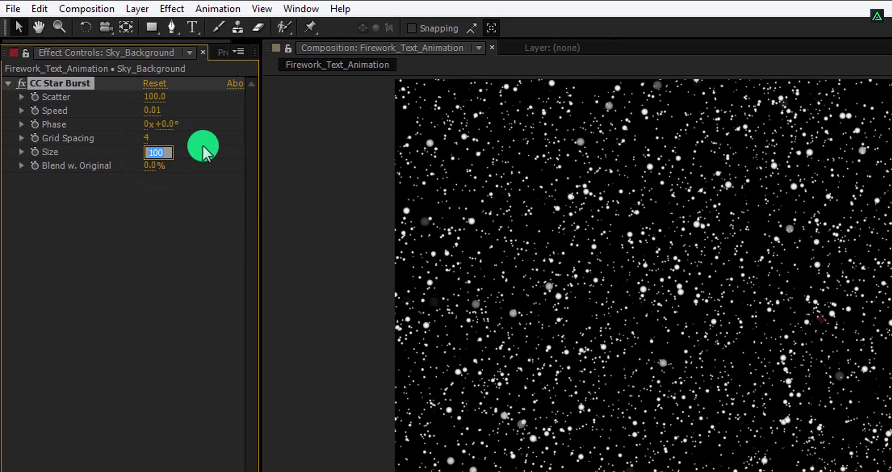
{"action": "type", "text": "40"}
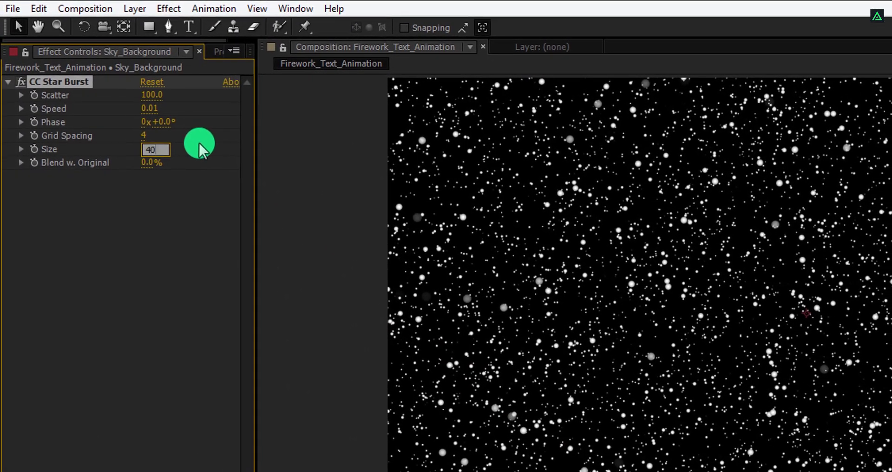
{"action": "key", "text": "Return"}
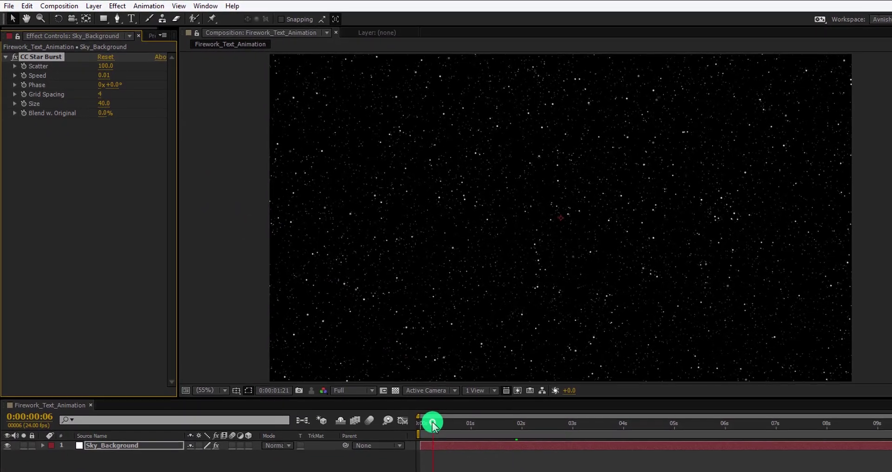
Add a 0° Rotation keyframe to Sky_Background at the start of the timeline.
{"action": "left_click", "coordinate": [431, 422]}
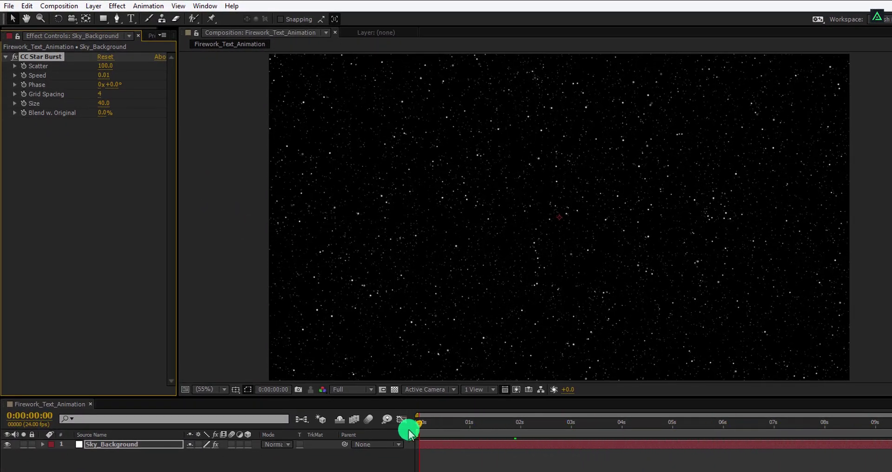
{"action": "left_click", "coordinate": [150, 447]}
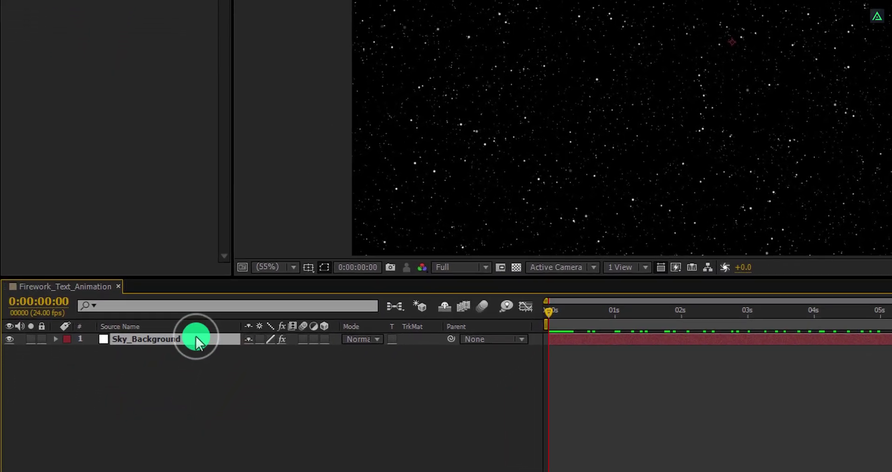
{"action": "key", "text": "r"}
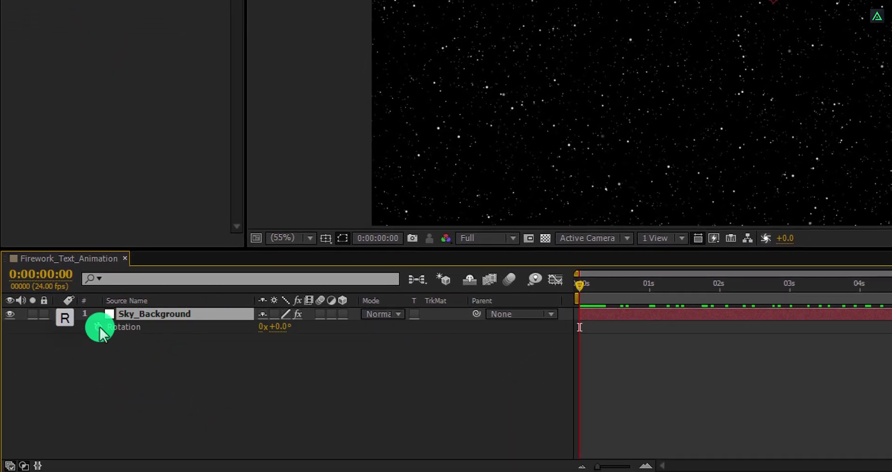
{"action": "left_click", "coordinate": [98, 327]}
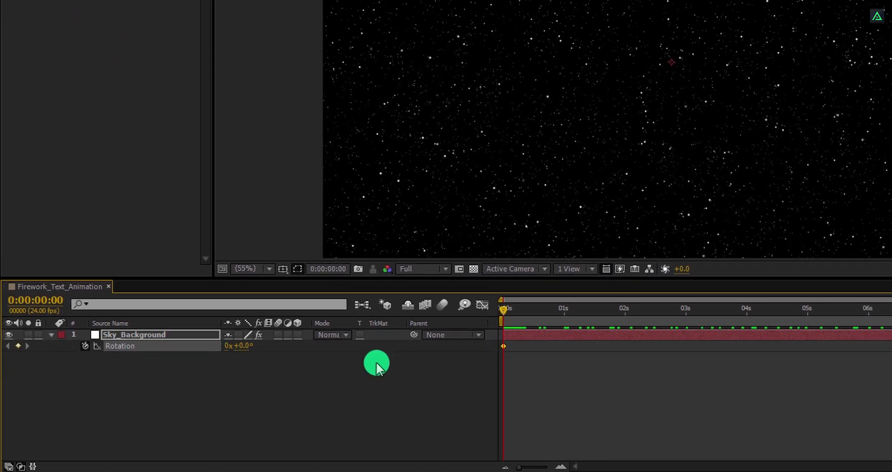
Keyframe Rotation to -45° at 0:00:09:23 and scrub the timeline to preview the turn.
{"action": "left_click_drag", "start_coordinate": [846, 349], "coordinate": [875, 348]}
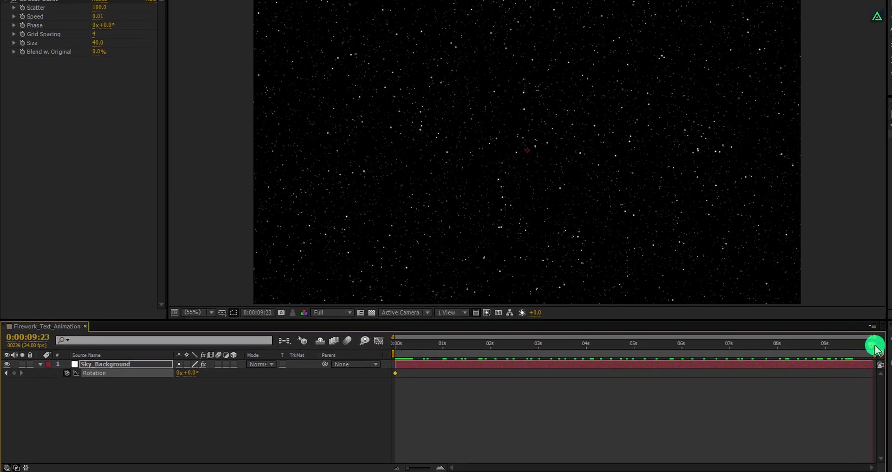
{"action": "left_click", "coordinate": [192, 373]}
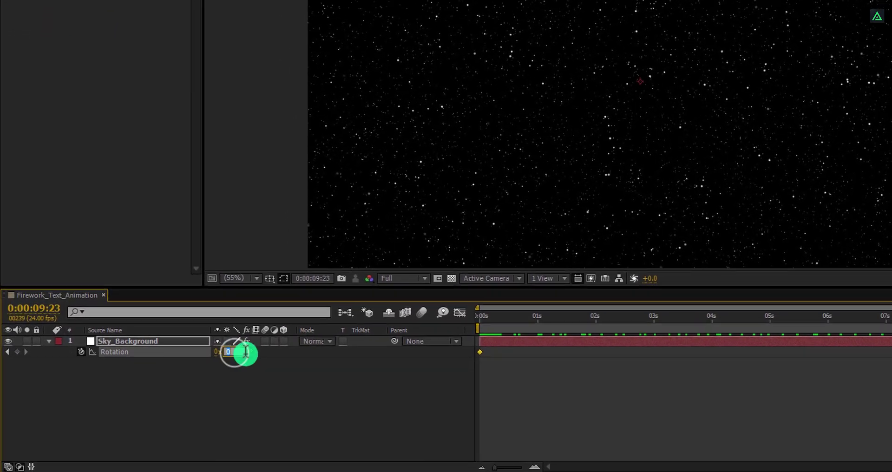
{"action": "type", "text": "-4"}
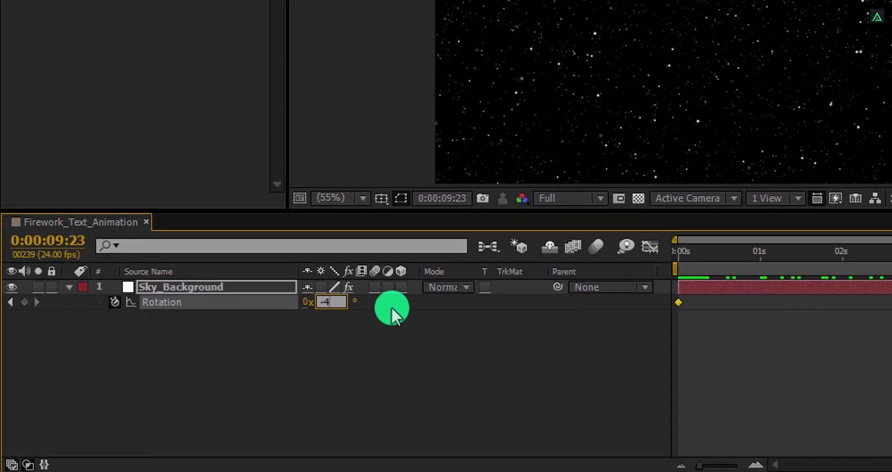
{"action": "type", "text": "5"}
{"action": "key", "text": "Return"}
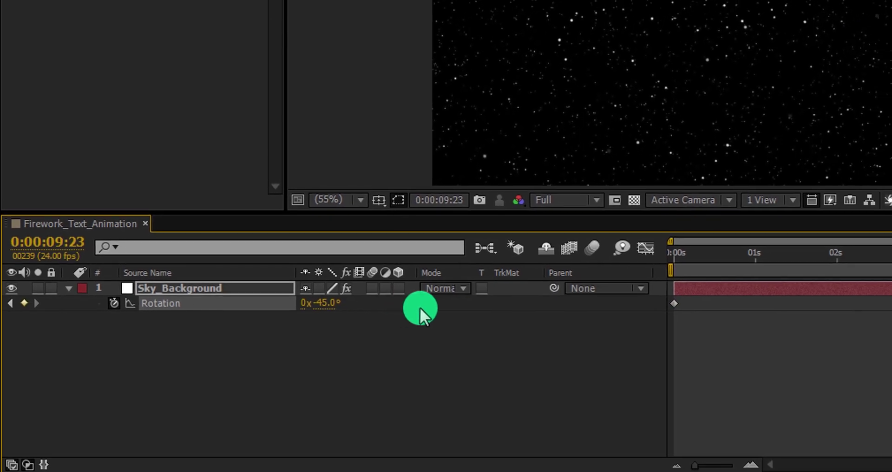
{"action": "left_click_drag", "start_coordinate": [674, 253], "coordinate": [788, 257]}
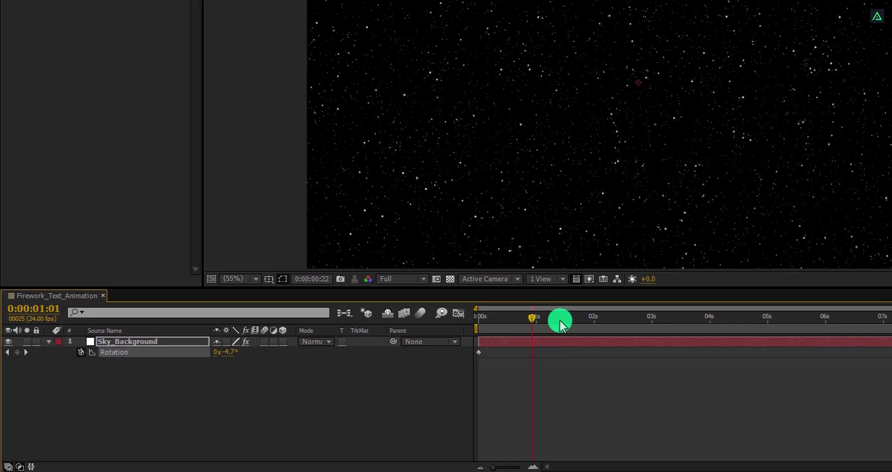
{"action": "left_click_drag", "start_coordinate": [560, 319], "coordinate": [882, 343]}
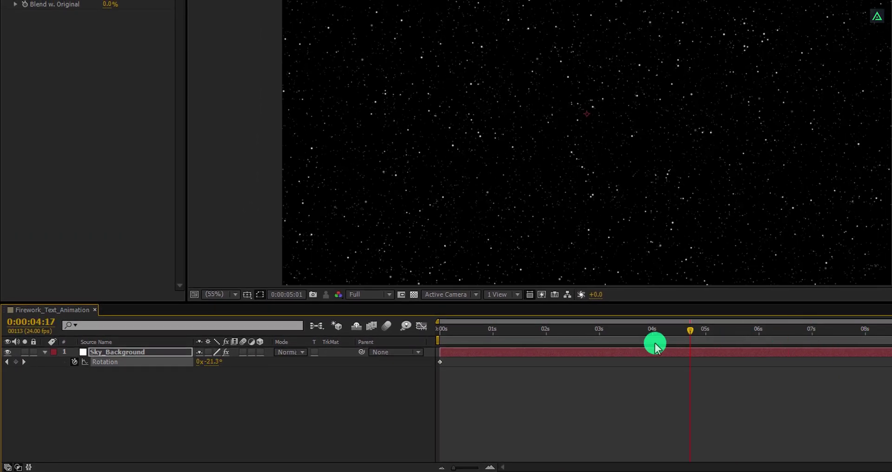
{"action": "left_click_drag", "start_coordinate": [654, 343], "coordinate": [420, 333]}
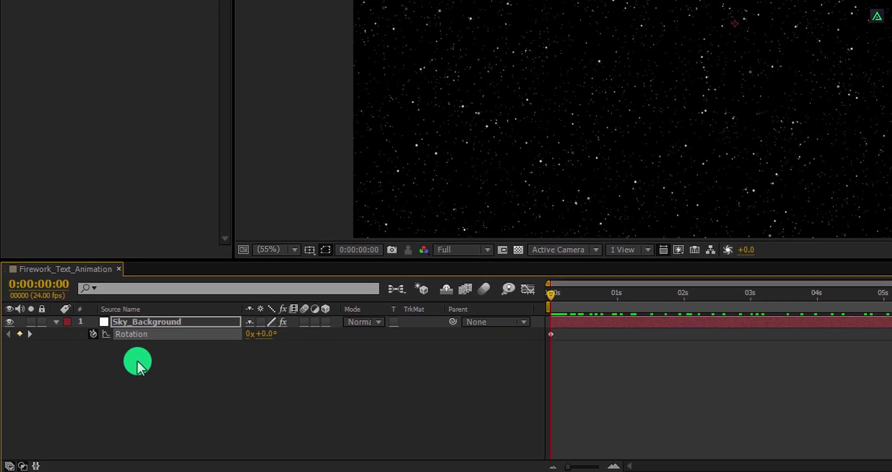
Create a comp-sized solid named Sky and place it below Sky_Background.
{"action": "right_click", "coordinate": [137, 364]}
{"action": "mouse_move", "coordinate": [257, 208]}
{"action": "left_click", "coordinate": [403, 239]}
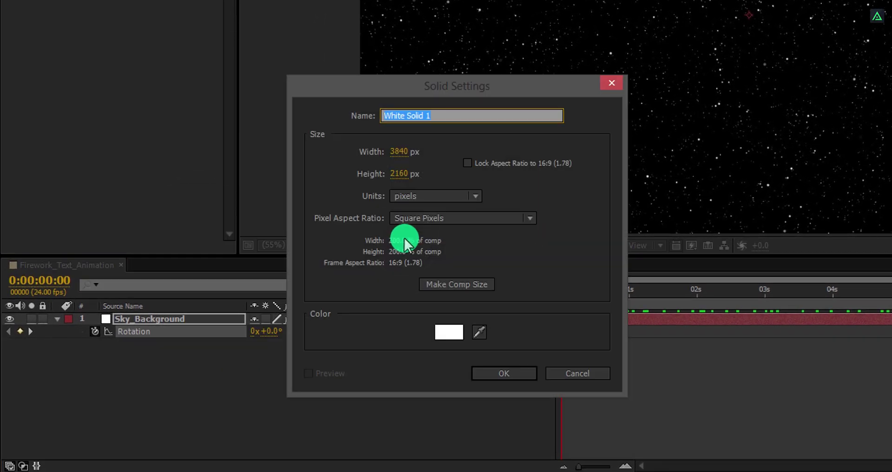
{"action": "type", "text": "Sky"}
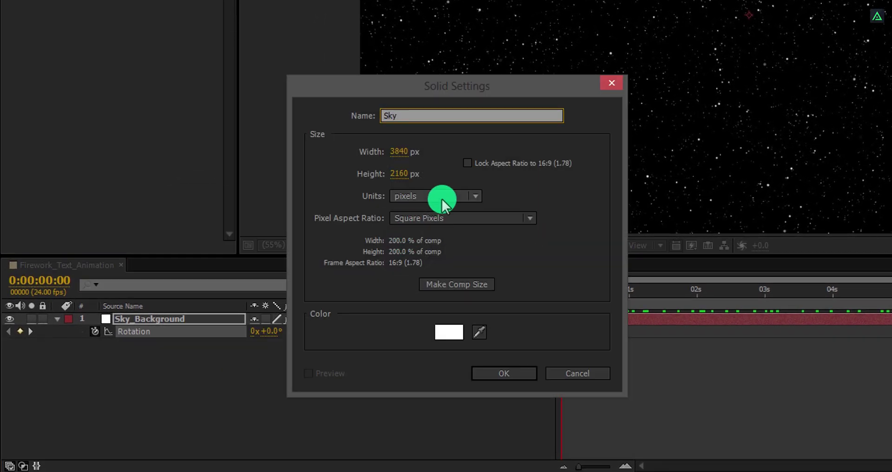
{"action": "left_click", "coordinate": [473, 283]}
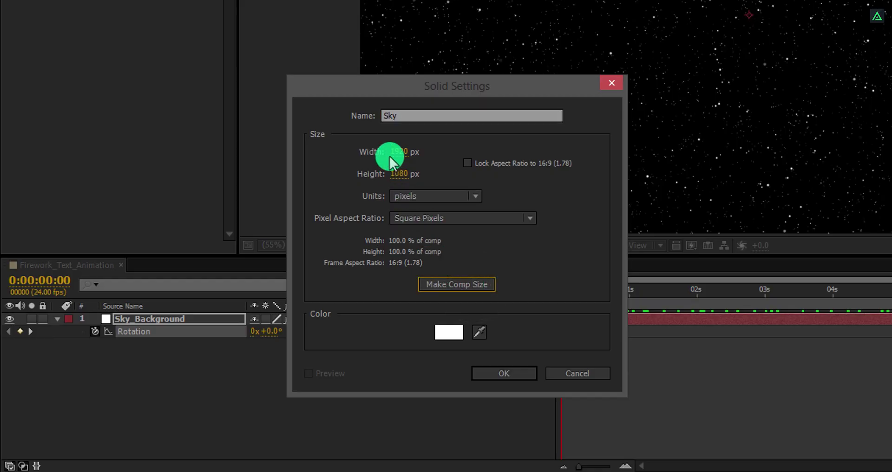
{"action": "left_click", "coordinate": [496, 373]}
{"action": "left_click", "coordinate": [224, 339]}
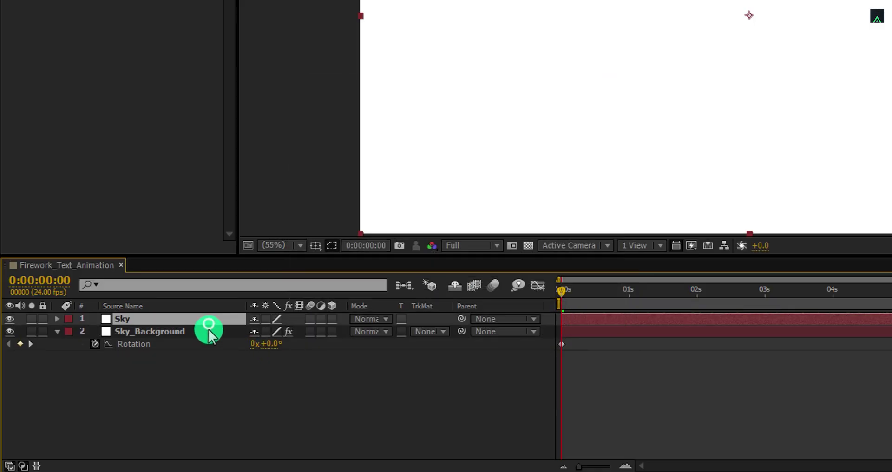
{"action": "left_click_drag", "start_coordinate": [208, 326], "coordinate": [205, 358]}
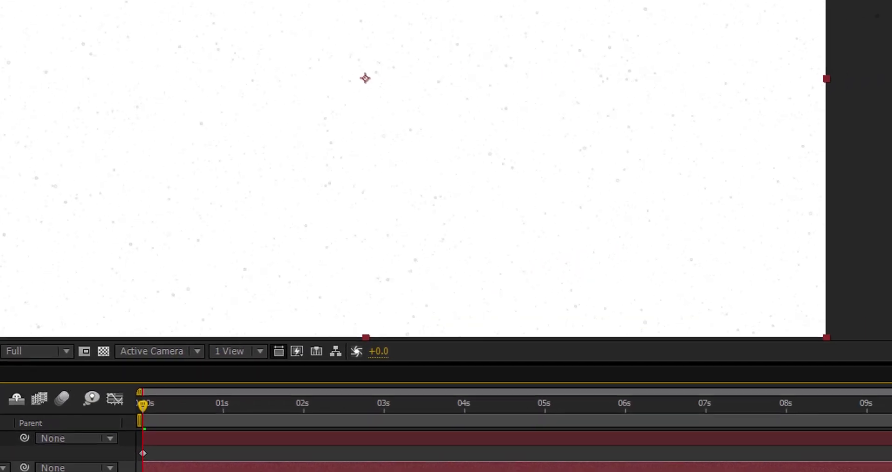
Apply Gradient Ramp to Sky with a dark navy (0A0A17) end colour.
{"action": "left_click", "coordinate": [866, 54]}
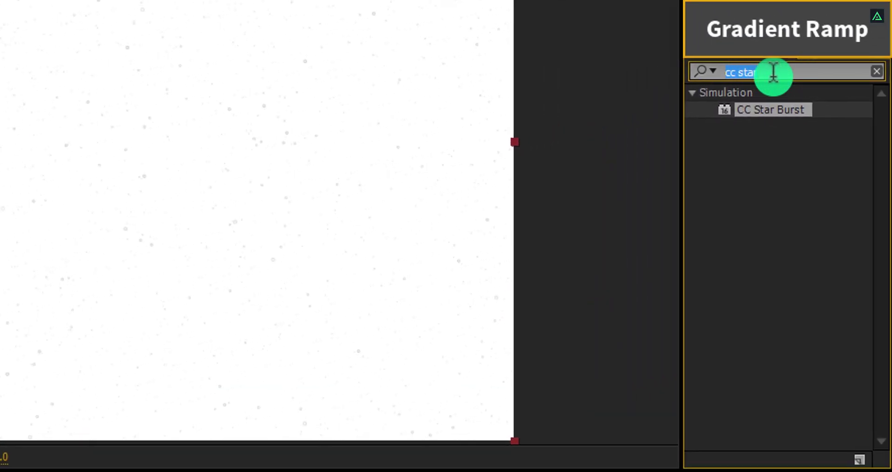
{"action": "type", "text": "ramp"}
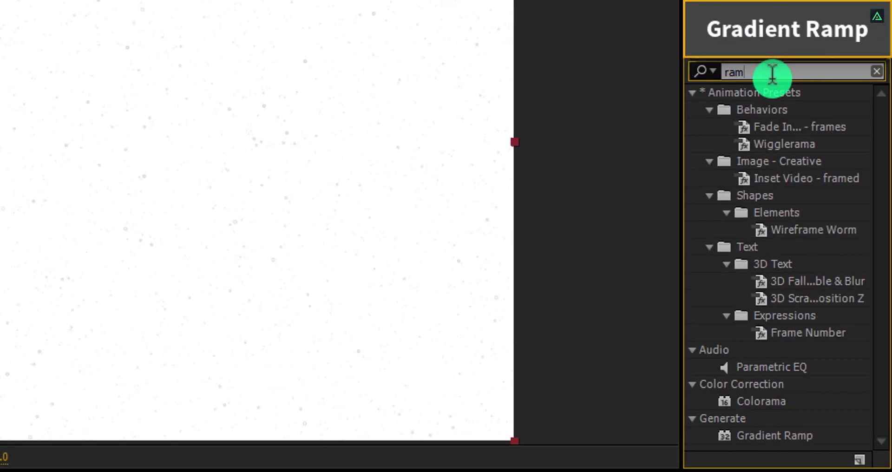
{"action": "double_click", "coordinate": [791, 110]}
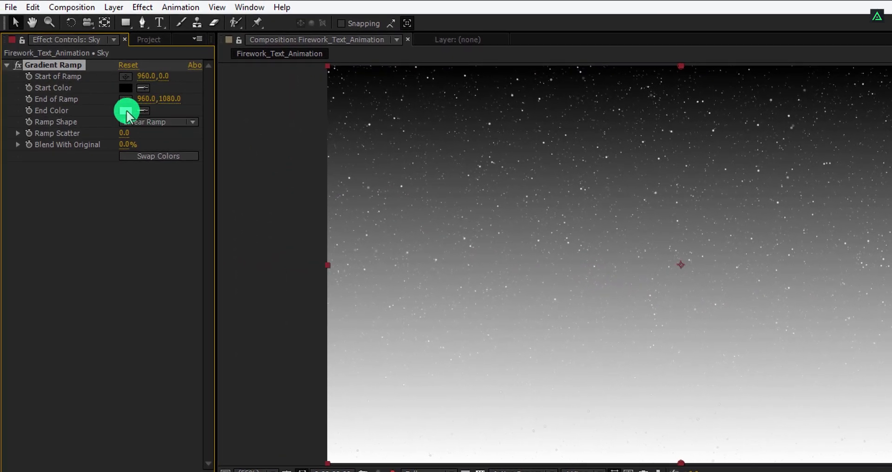
{"action": "left_click", "coordinate": [126, 111]}
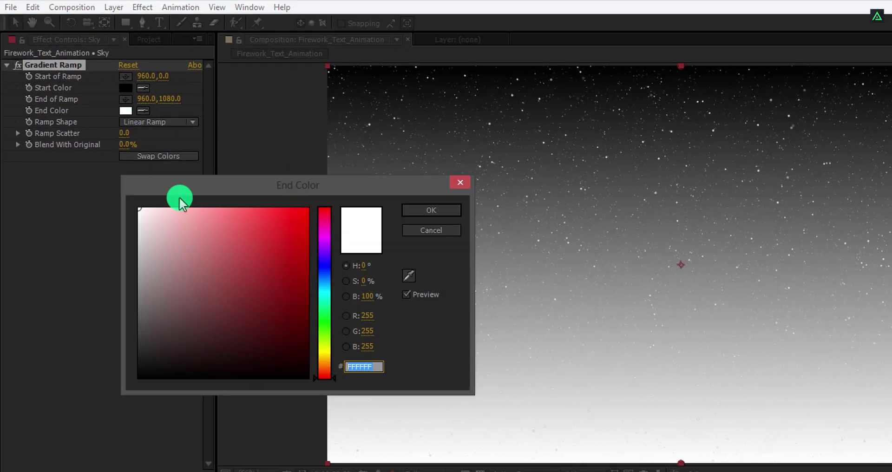
{"action": "left_click_drag", "start_coordinate": [323, 280], "coordinate": [324, 265]}
{"action": "left_click_drag", "start_coordinate": [246, 320], "coordinate": [230, 358]}
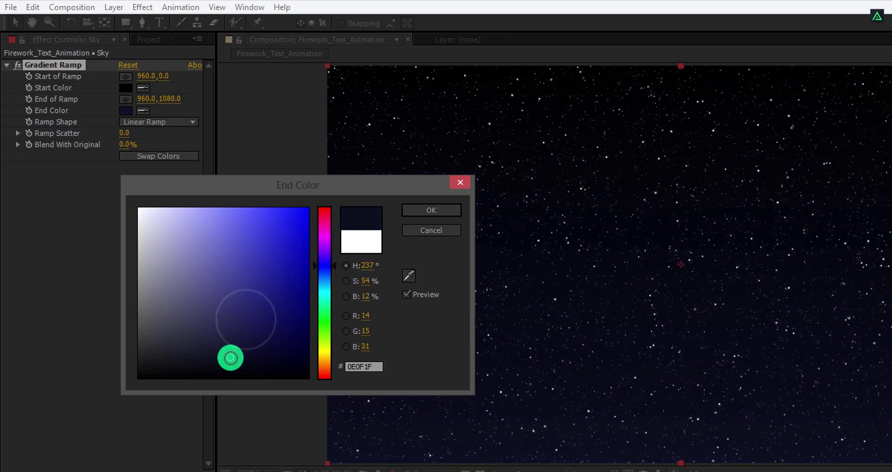
{"action": "left_click", "coordinate": [424, 210]}
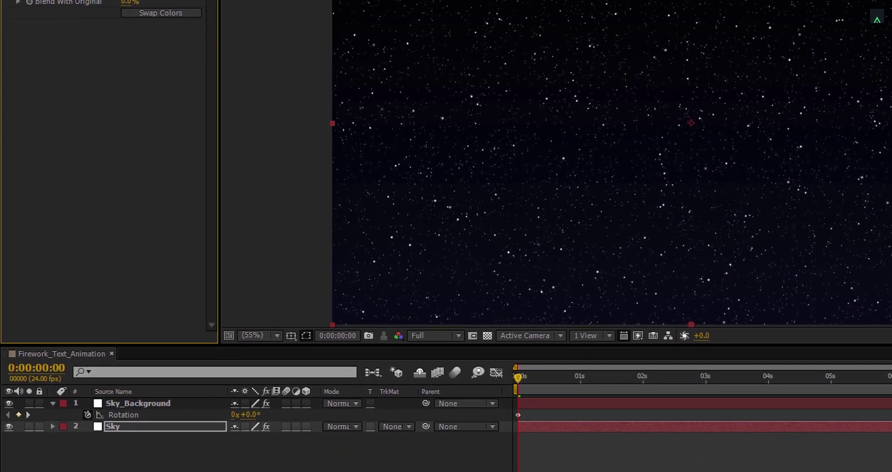
Lower Sky_Background's opacity to 37%.
{"action": "left_click", "coordinate": [150, 346]}
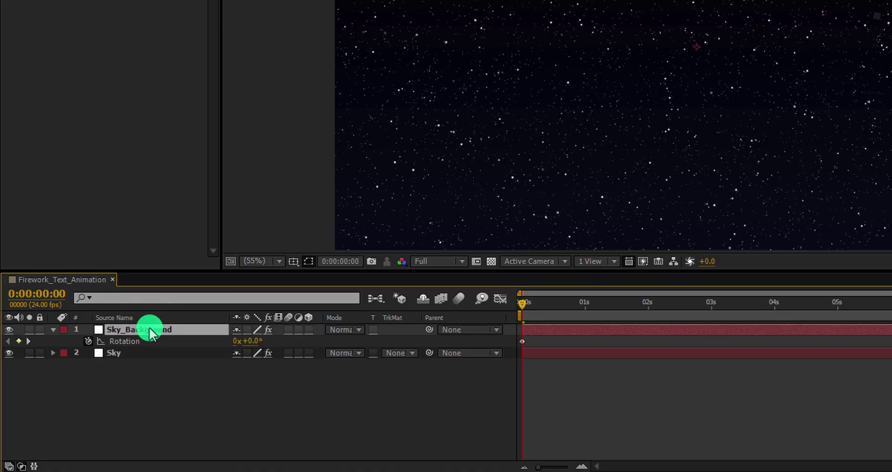
{"action": "key", "text": "t"}
{"action": "left_click_drag", "start_coordinate": [238, 344], "coordinate": [191, 332]}
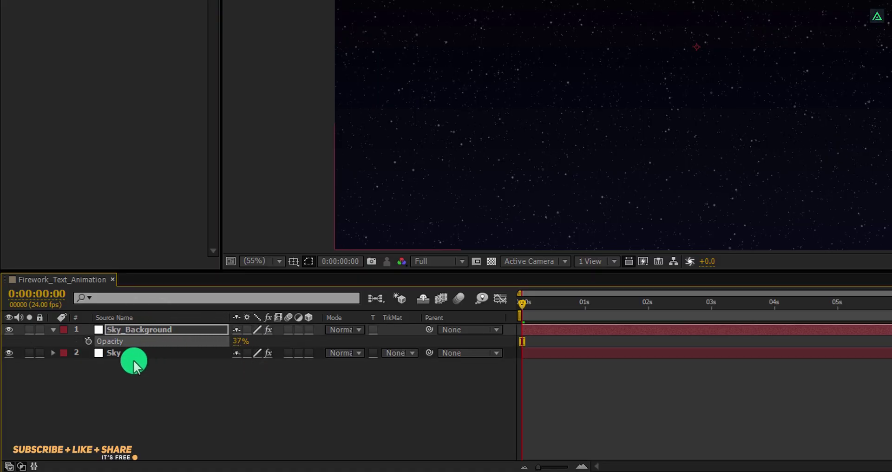
Pre-compose Sky_Background and Sky into a Background comp and switch off its visibility.
{"action": "left_click_drag", "start_coordinate": [128, 368], "coordinate": [133, 334]}
{"action": "right_click", "coordinate": [133, 333]}
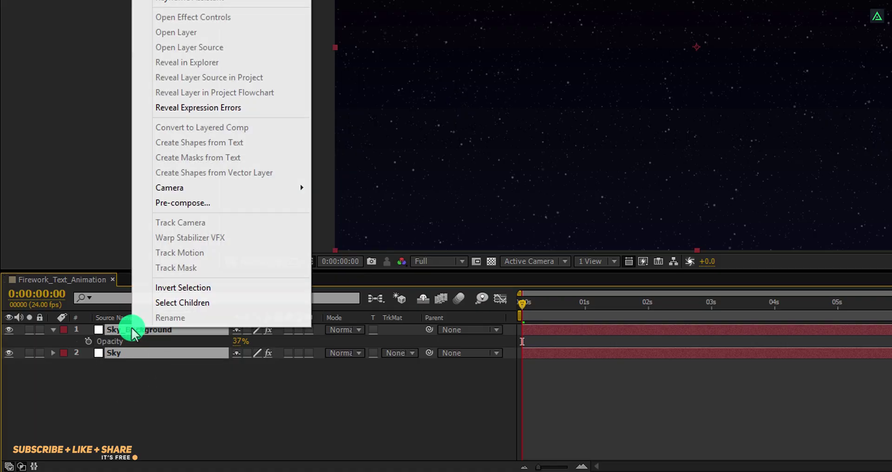
{"action": "left_click", "coordinate": [199, 203]}
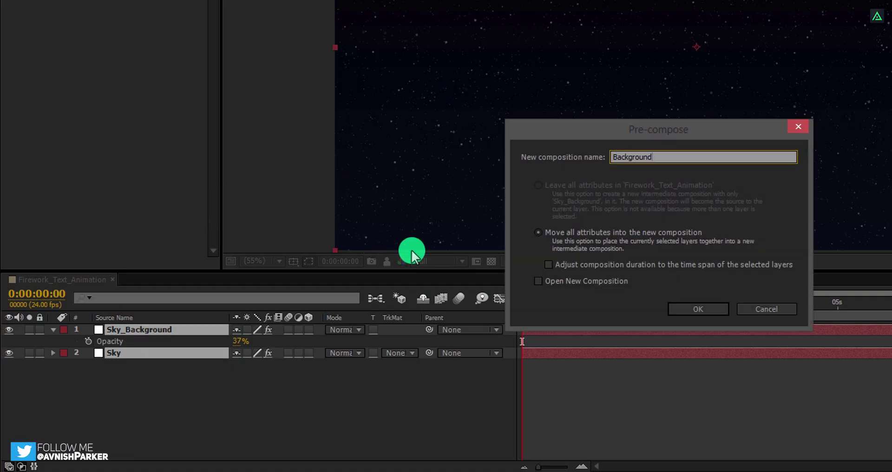
{"action": "left_click", "coordinate": [682, 311]}
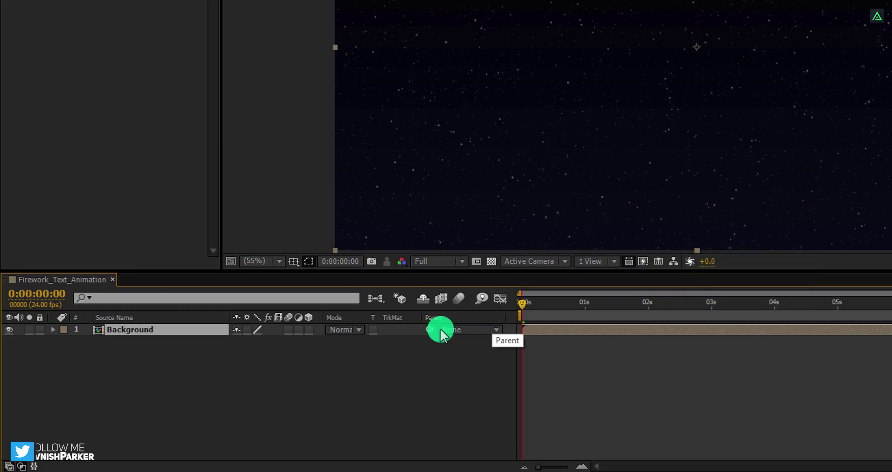
{"action": "left_click", "coordinate": [9, 330]}
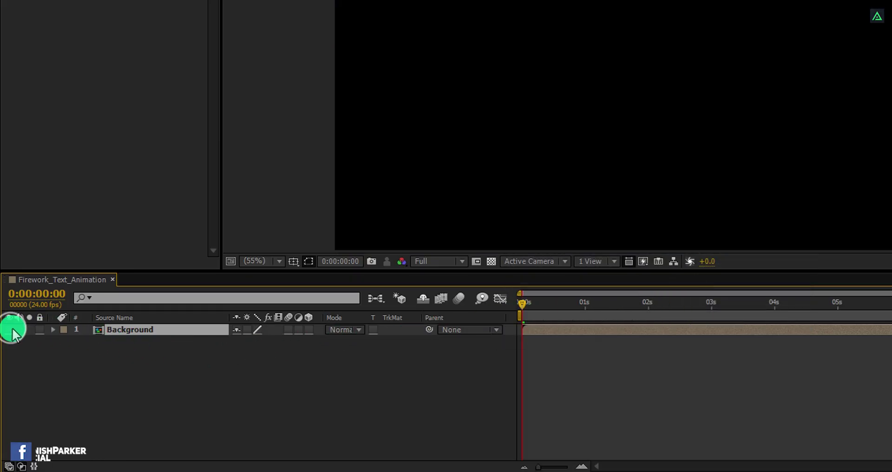
Create a new solid layer named Fireworks.
{"action": "right_click", "coordinate": [119, 370]}
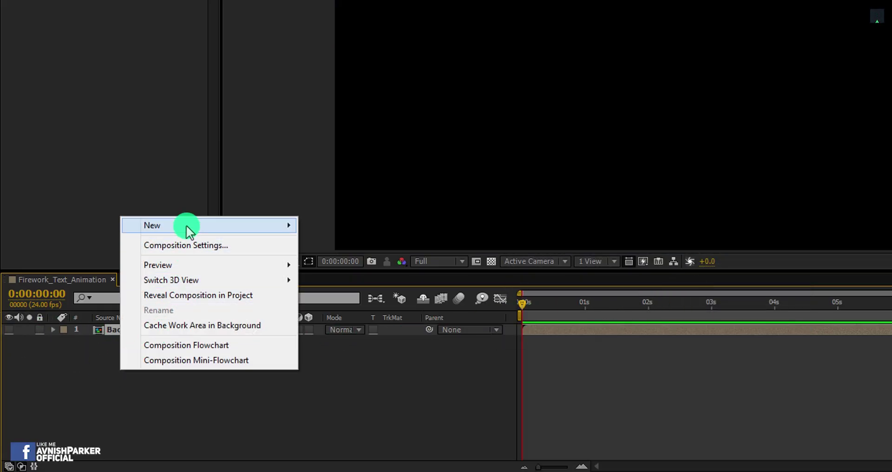
{"action": "mouse_move", "coordinate": [186, 225]}
{"action": "left_click", "coordinate": [362, 263]}
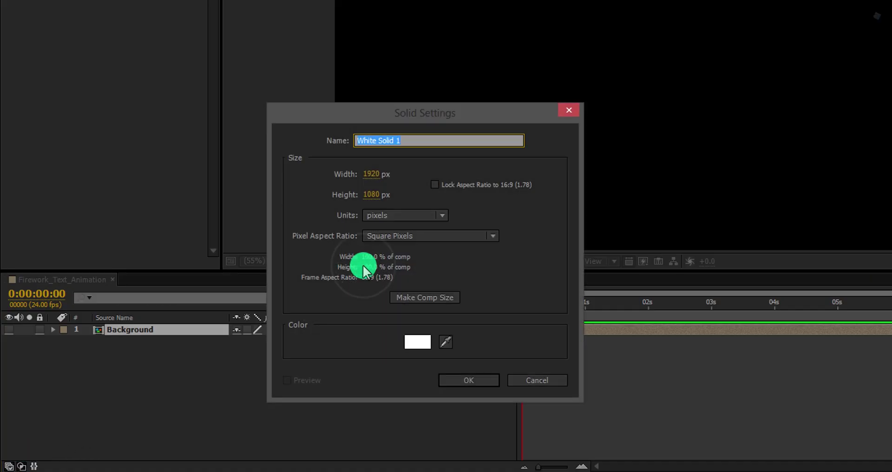
{"action": "type", "text": "Fireworks"}
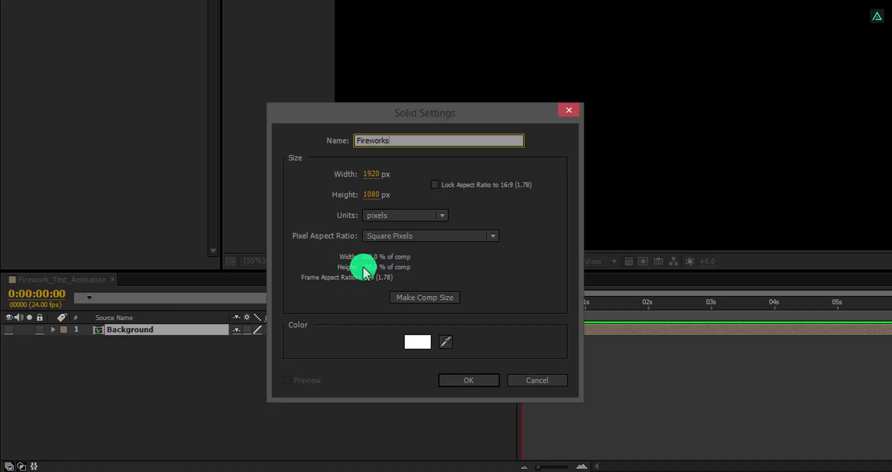
{"action": "key", "text": "Return"}
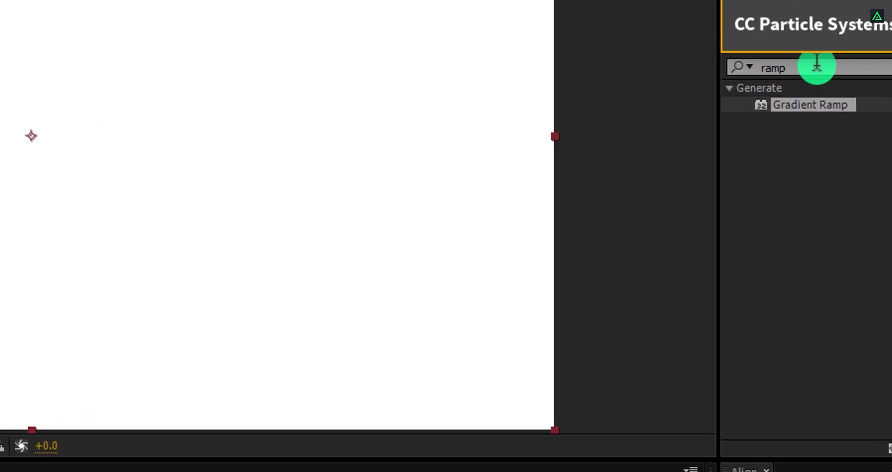
Apply CC Particle Systems II to the Fireworks solid.
{"action": "left_click", "coordinate": [891, 8]}
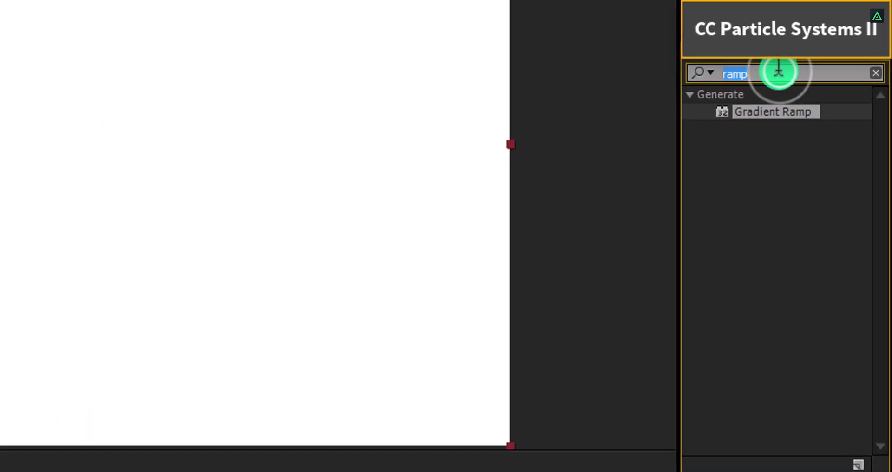
{"action": "type", "text": "cc pa"}
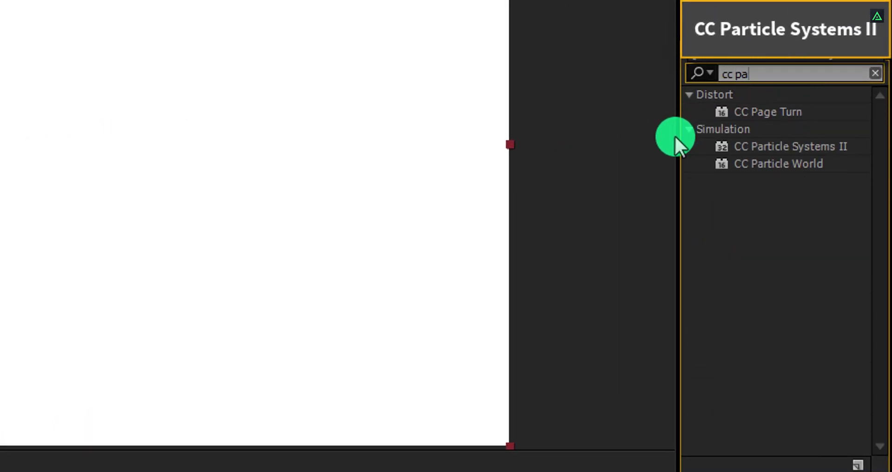
{"action": "key", "text": "BackSpace"}
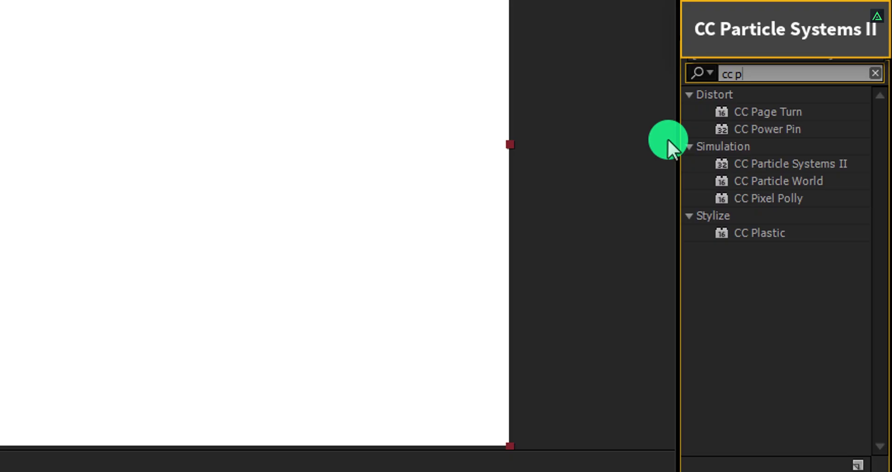
{"action": "double_click", "coordinate": [795, 165]}
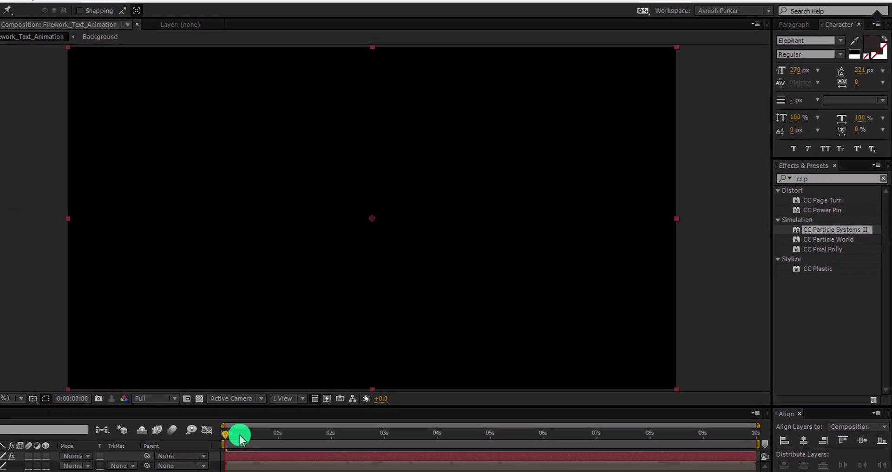
Set the Fireworks Birth Rate to 20 and Physics Gravity to 0, then return the playhead to frame 0.
{"action": "mouse_move", "coordinate": [240, 439]}
{"action": "left_mouse_down"}
{"action": "mouse_move", "coordinate": [256, 439]}
{"action": "mouse_move", "coordinate": [244, 440]}
{"action": "left_mouse_up"}
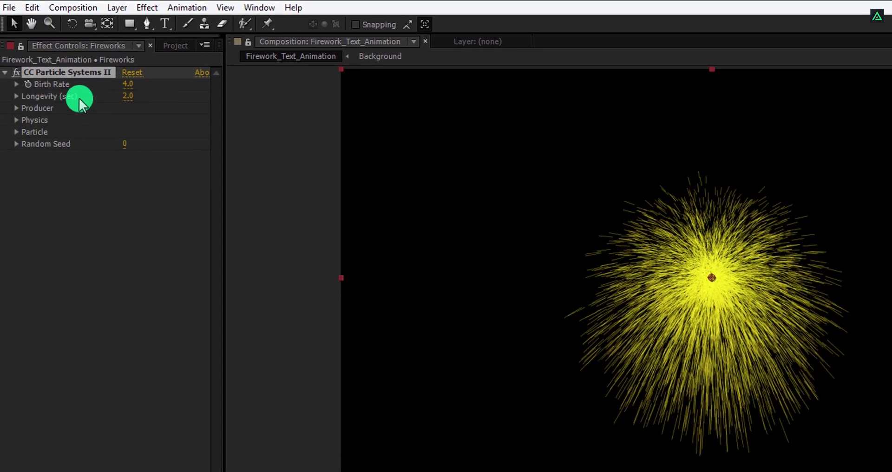
{"action": "left_click", "coordinate": [132, 86]}
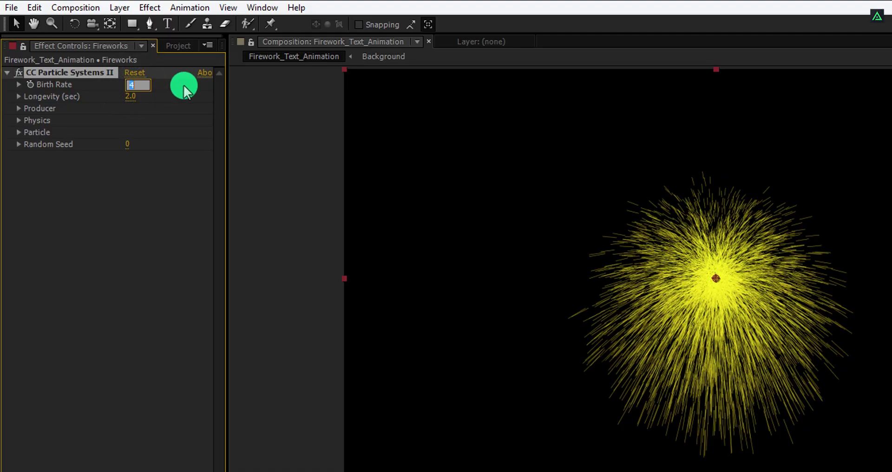
{"action": "key", "text": "Return"}
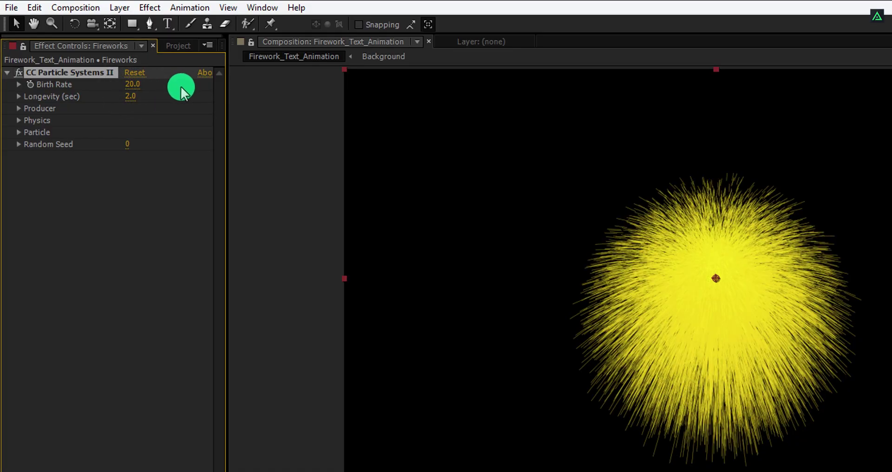
{"action": "left_click", "coordinate": [19, 121]}
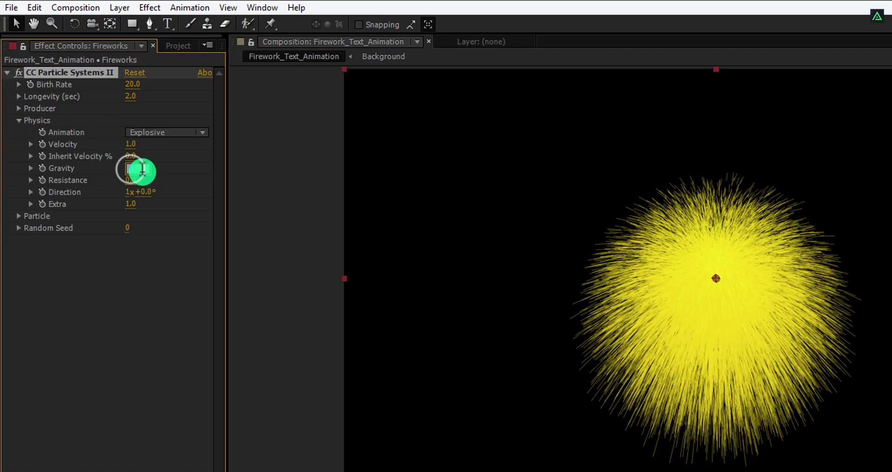
{"action": "type", "text": "0"}
{"action": "key", "text": "Return"}
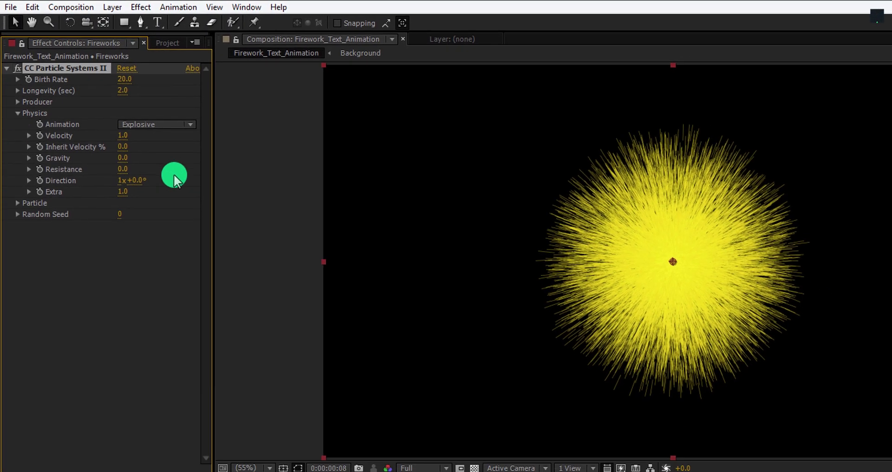
{"action": "left_click_drag", "start_coordinate": [448, 434], "coordinate": [428, 450]}
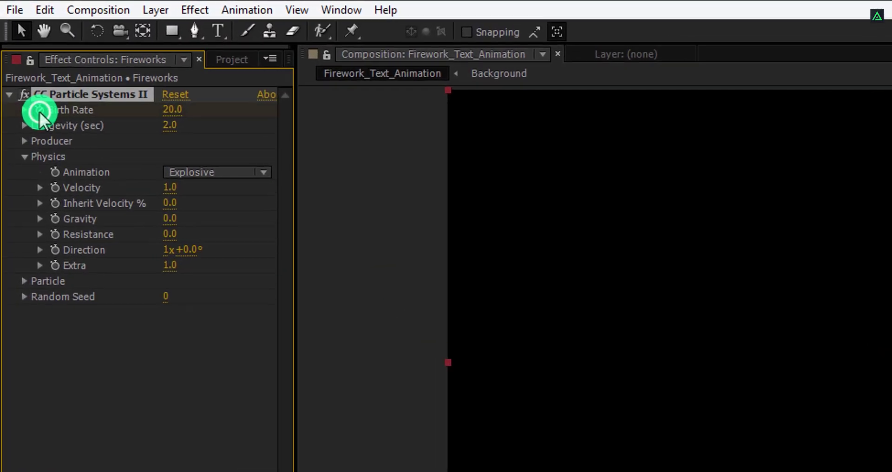
Keyframe Birth Rate so it drops to 0 a frame later, and set Longevity to 10.
{"action": "left_click", "coordinate": [39, 110]}
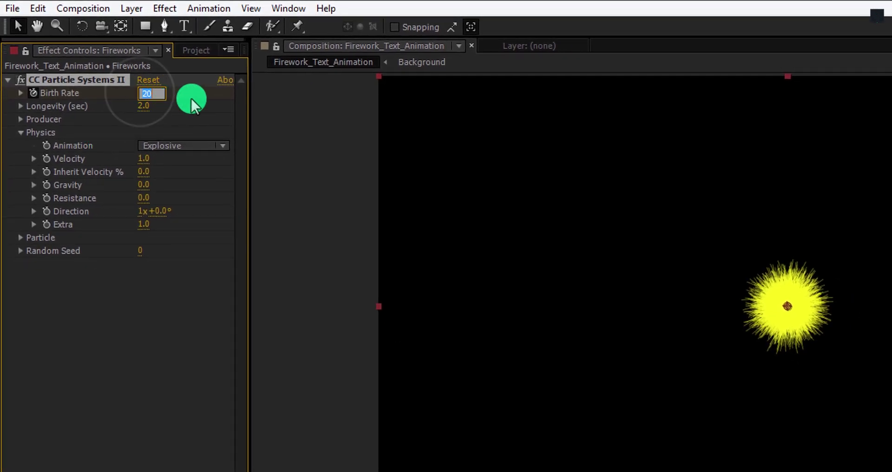
{"action": "type", "text": "0"}
{"action": "key", "text": "Return"}
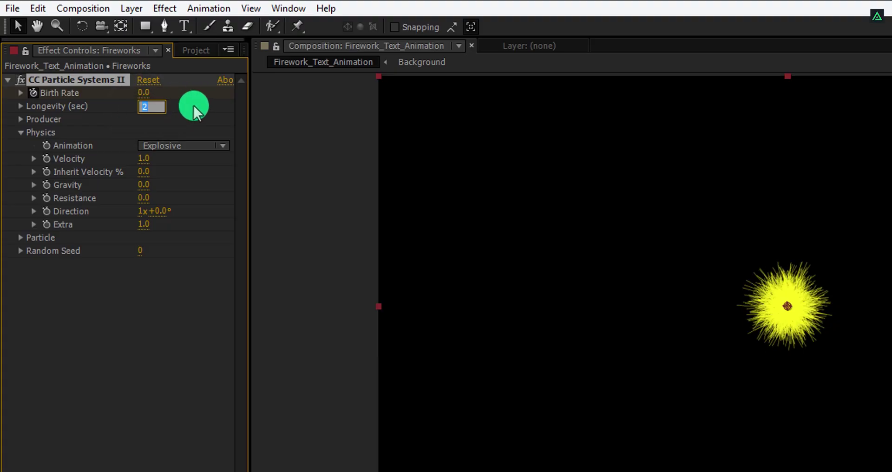
{"action": "type", "text": "10"}
{"action": "key", "text": "Return"}
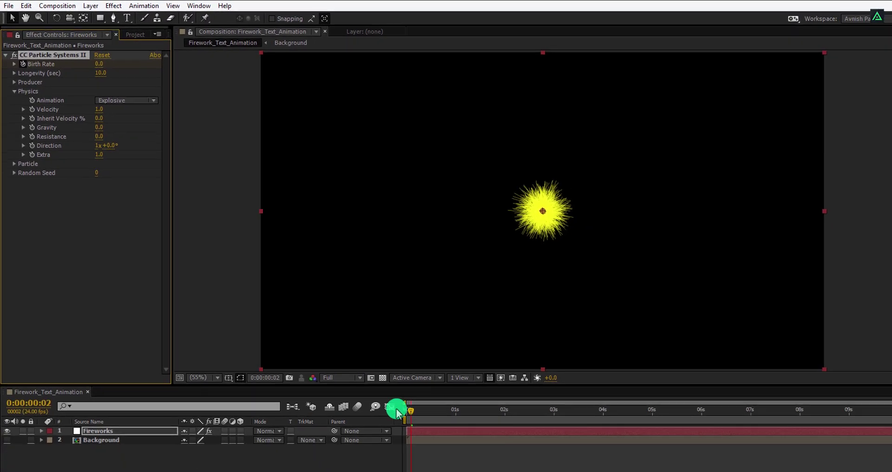
{"action": "left_click_drag", "start_coordinate": [398, 413], "coordinate": [433, 425]}
{"action": "mouse_move", "coordinate": [377, 370]}
{"action": "left_mouse_down"}
{"action": "mouse_move", "coordinate": [404, 374]}
{"action": "mouse_move", "coordinate": [356, 383]}
{"action": "mouse_move", "coordinate": [377, 382]}
{"action": "left_mouse_up"}
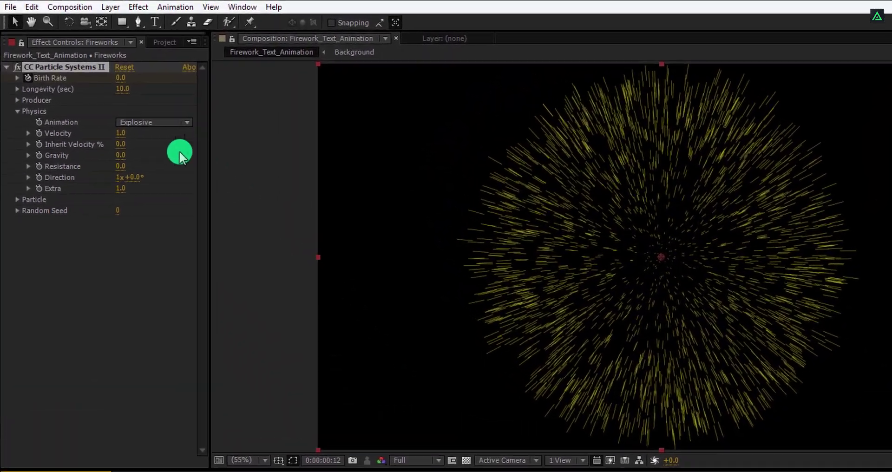
Set Velocity to 0.5 and Resistance to 15, previewing the burst.
{"action": "left_click", "coordinate": [120, 132]}
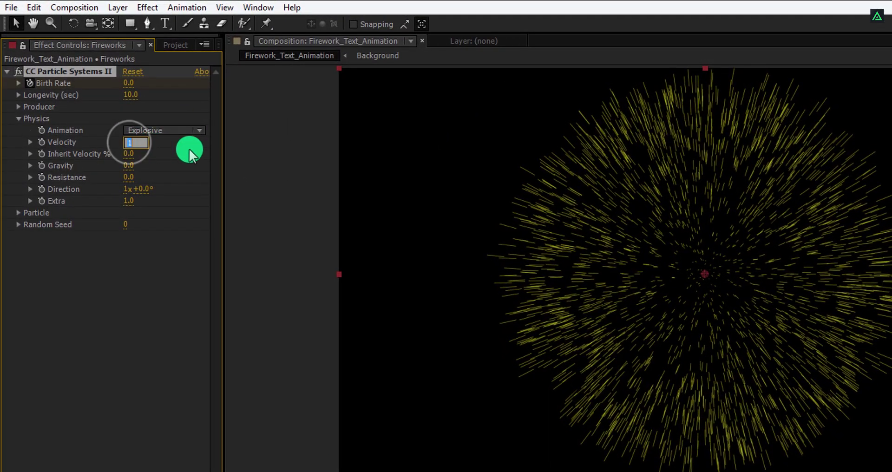
{"action": "type", "text": "0.5"}
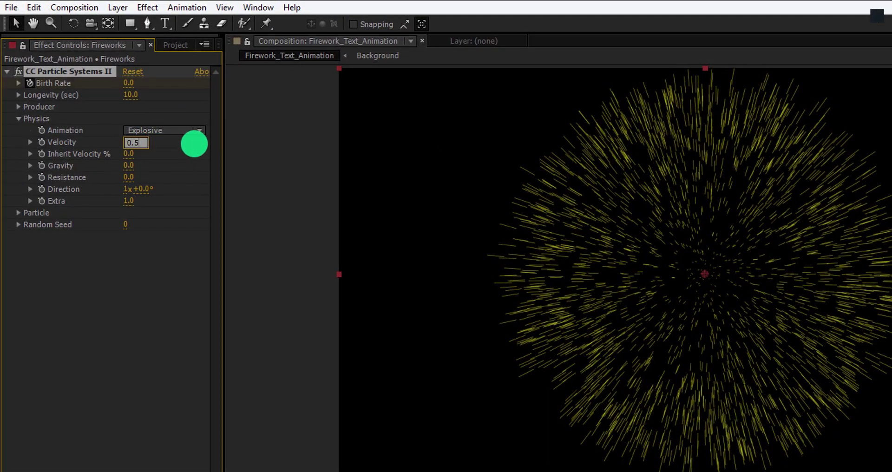
{"action": "key", "text": "Return"}
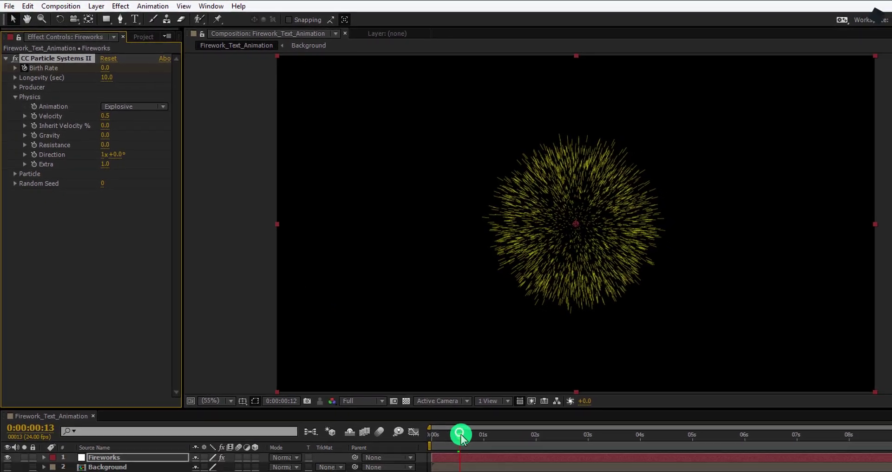
{"action": "left_click", "coordinate": [462, 430]}
{"action": "key", "text": "space"}
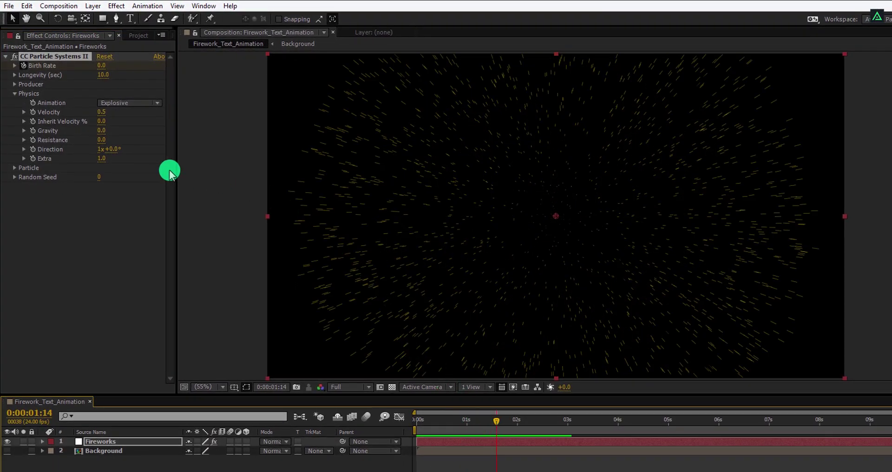
{"action": "left_click", "coordinate": [103, 141]}
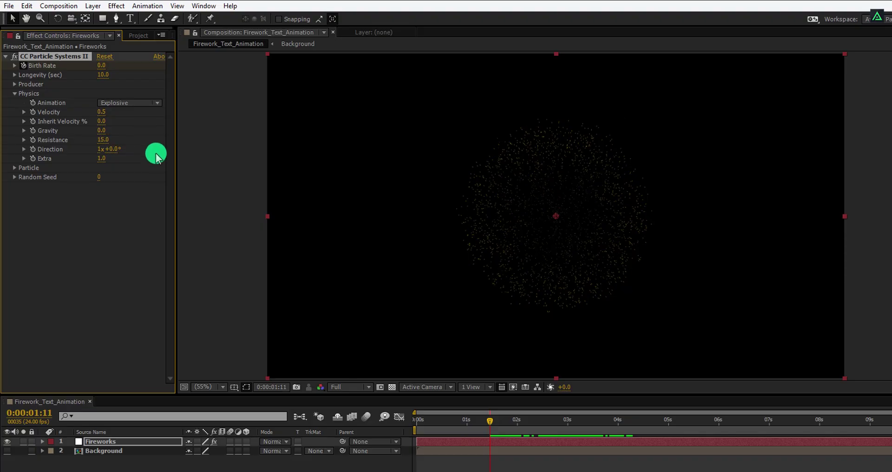
{"action": "left_click_drag", "start_coordinate": [424, 420], "coordinate": [460, 437]}
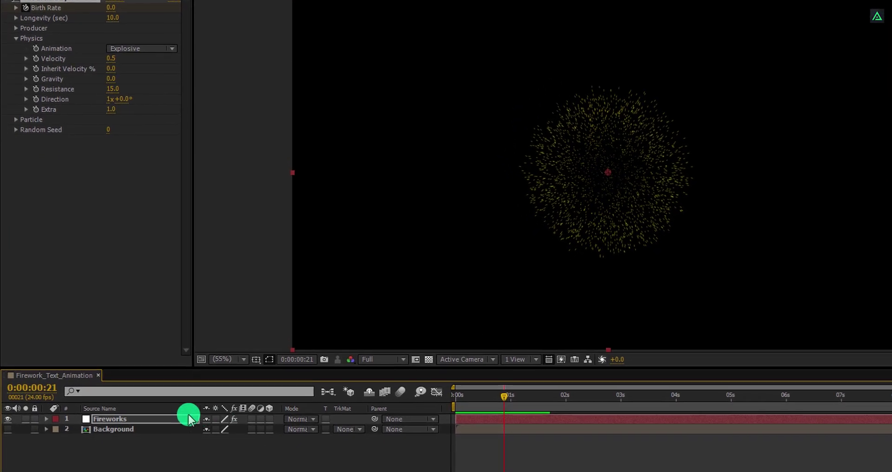
Duplicate the Fireworks layer and rename the copy Fireworks_Big.
{"action": "left_click", "coordinate": [95, 427]}
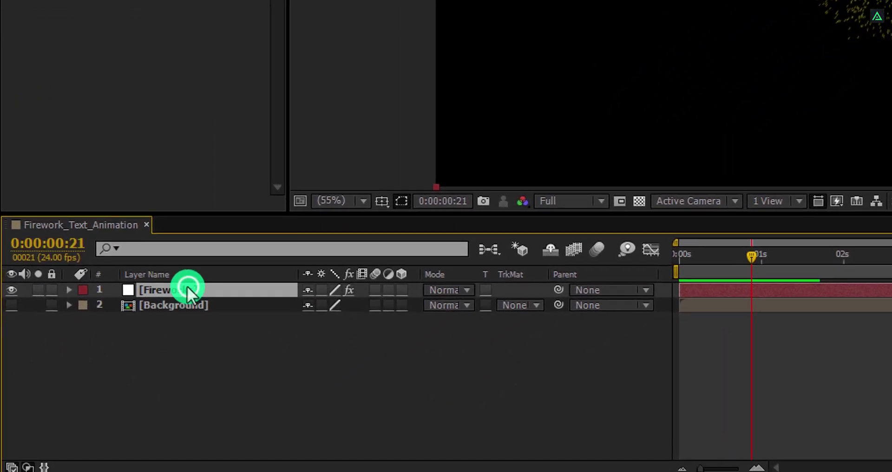
{"action": "key", "text": "ctrl+d"}
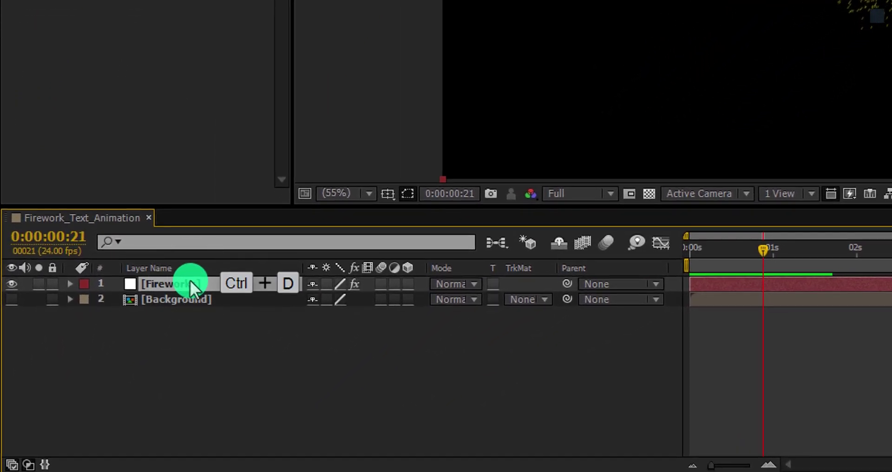
{"action": "key", "text": "Return"}
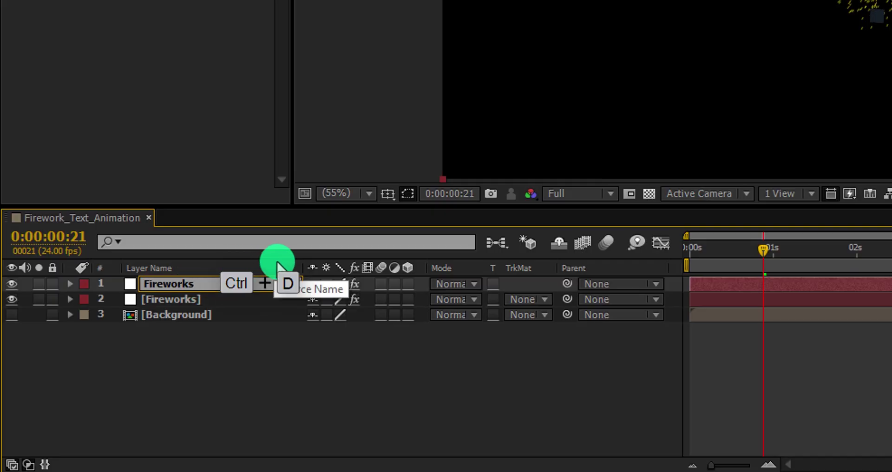
{"action": "type", "text": "_Big"}
{"action": "key", "text": "Return"}
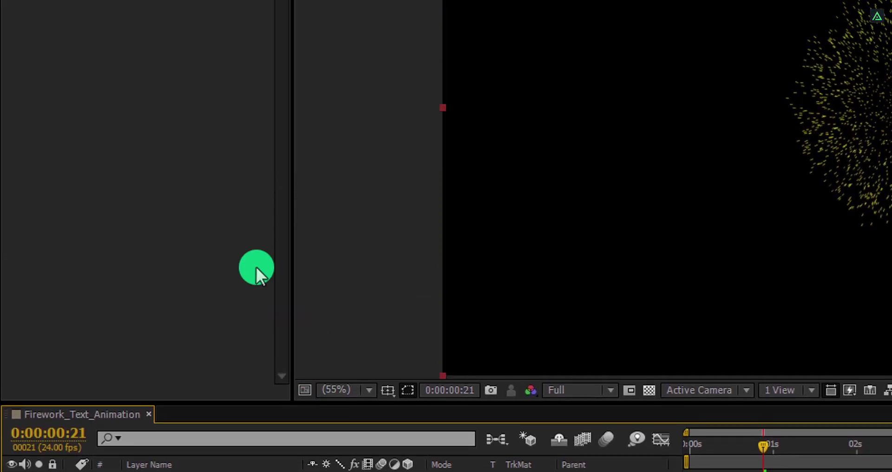
Make Fireworks_Big particles Stars with Birth Size 0.05 and Death Size 0.01, scrubbing to preview.
{"action": "left_click", "coordinate": [23, 169]}
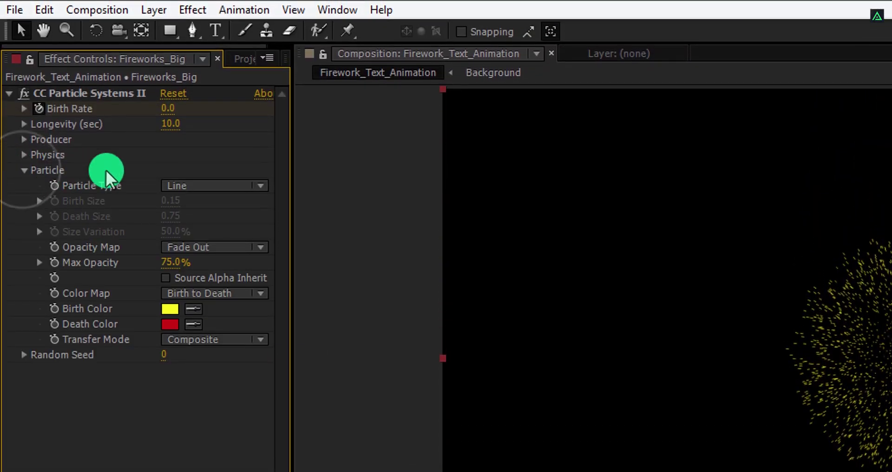
{"action": "left_click", "coordinate": [190, 186]}
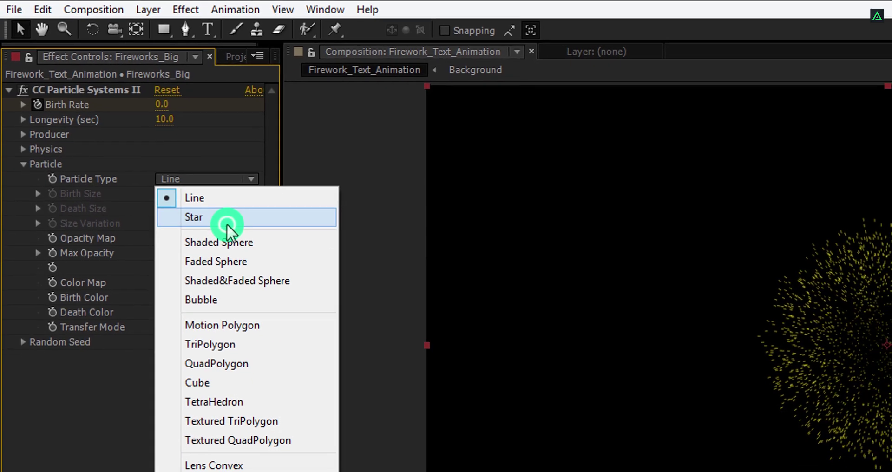
{"action": "left_click", "coordinate": [237, 226]}
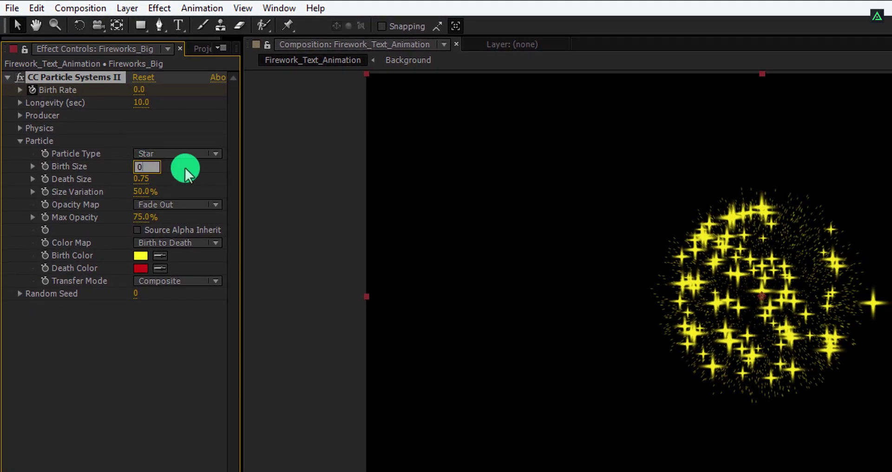
{"action": "type", "text": "2"}
{"action": "key", "text": "Return"}
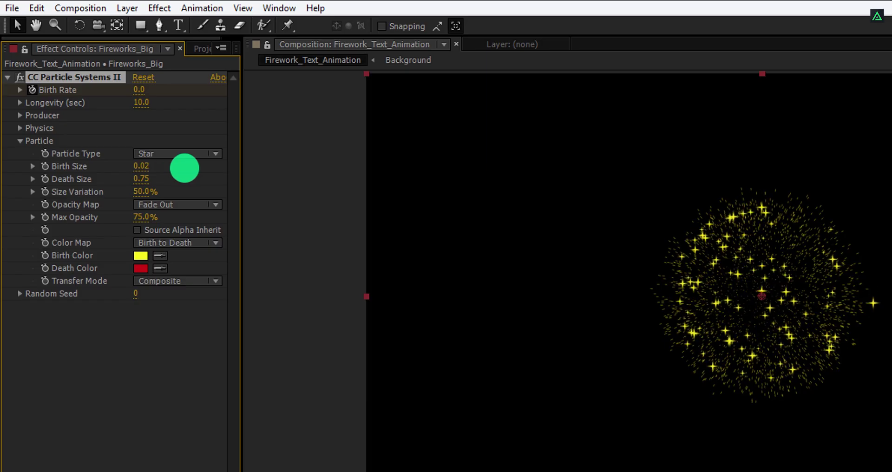
{"action": "left_click", "coordinate": [149, 179]}
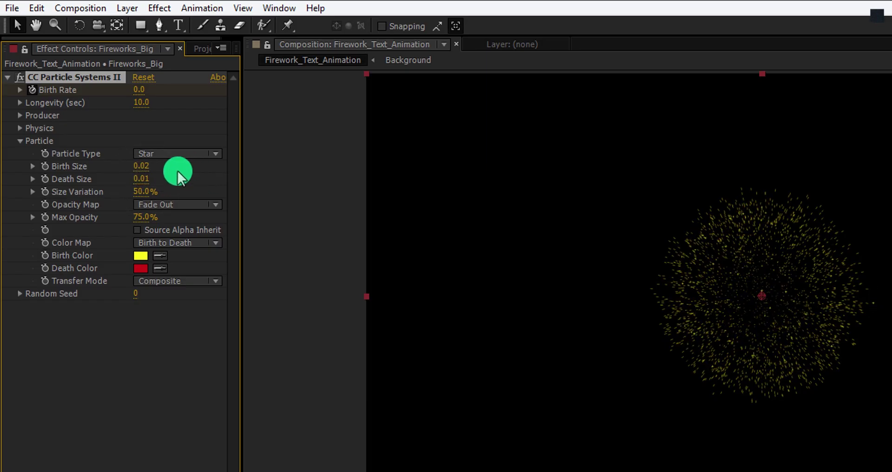
{"action": "type", "text": "0.05"}
{"action": "key", "text": "Return"}
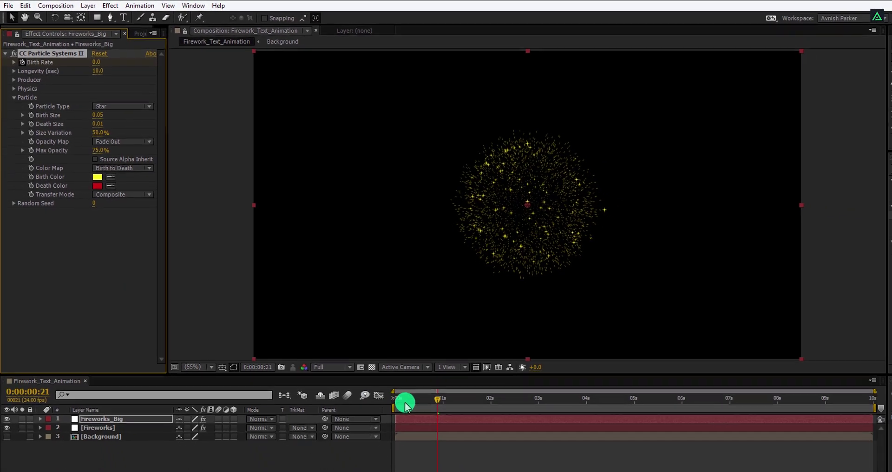
{"action": "left_click_drag", "start_coordinate": [461, 463], "coordinate": [515, 471]}
{"action": "left_click_drag", "start_coordinate": [405, 370], "coordinate": [431, 374]}
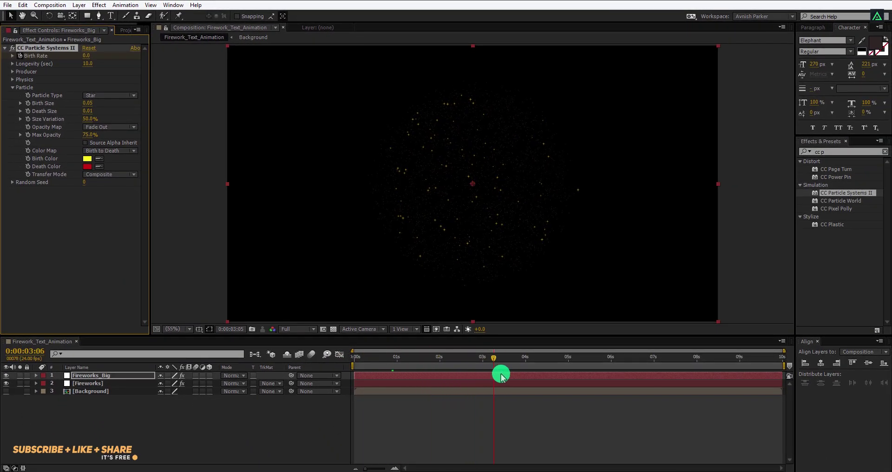
{"action": "left_click_drag", "start_coordinate": [543, 380], "coordinate": [589, 381]}
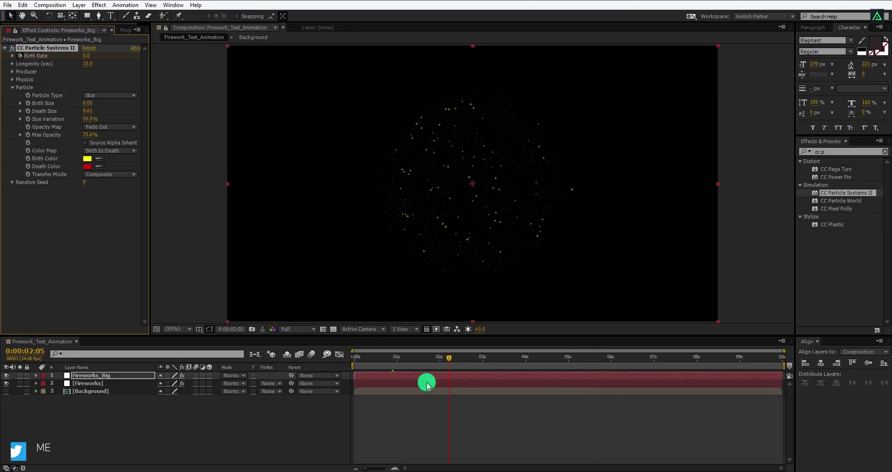
{"action": "left_click_drag", "start_coordinate": [427, 386], "coordinate": [378, 382]}
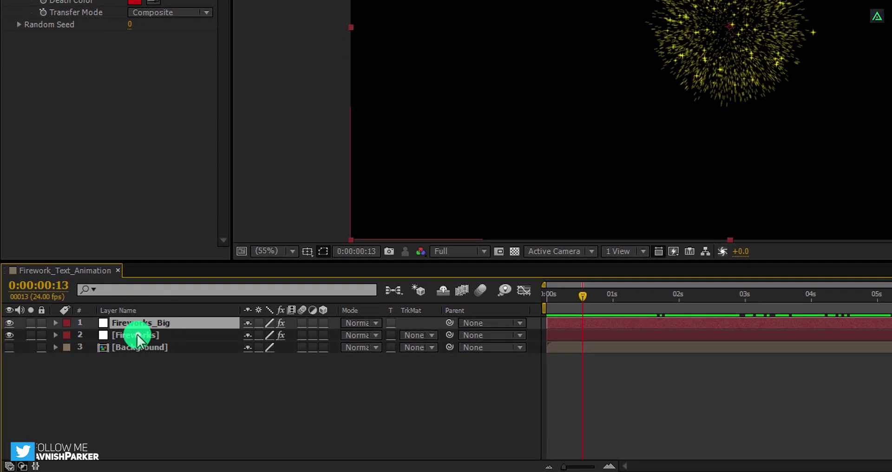
Pre-compose Fireworks and Fireworks_Big into a 'Firework' composition and hide that layer.
{"action": "left_click", "coordinate": [138, 334], "text": "ctrl"}
{"action": "right_click", "coordinate": [136, 333]}
{"action": "left_click", "coordinate": [183, 205]}
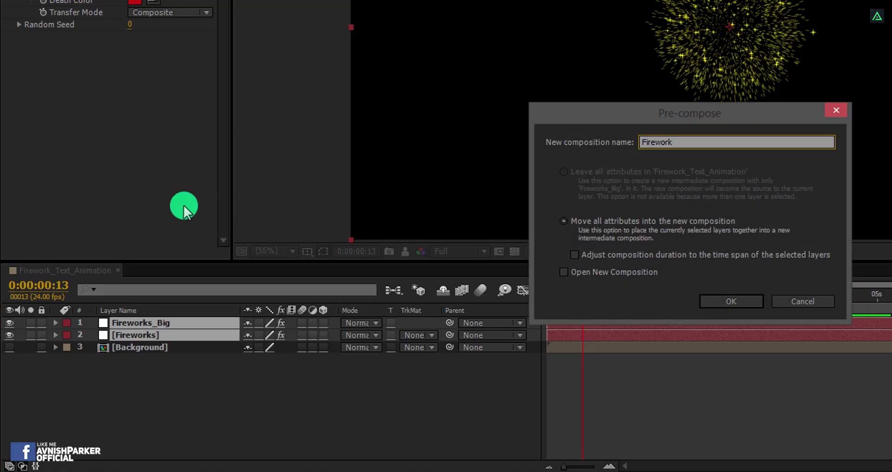
{"action": "left_click", "coordinate": [712, 300]}
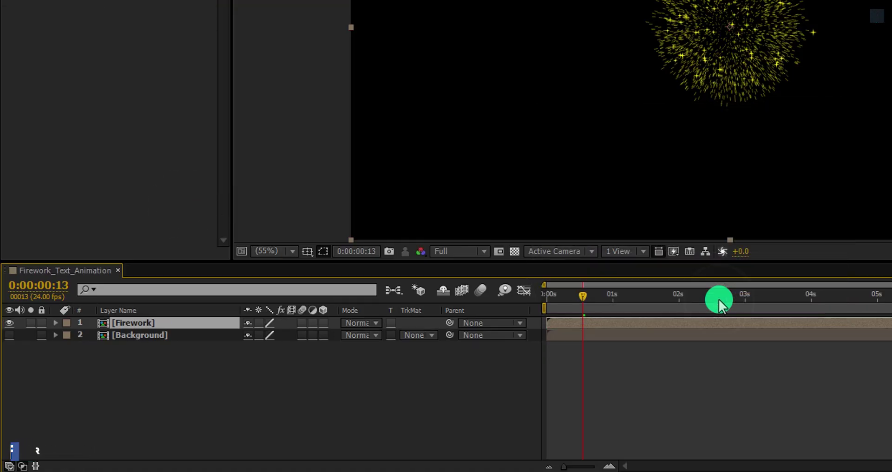
{"action": "left_click", "coordinate": [8, 323]}
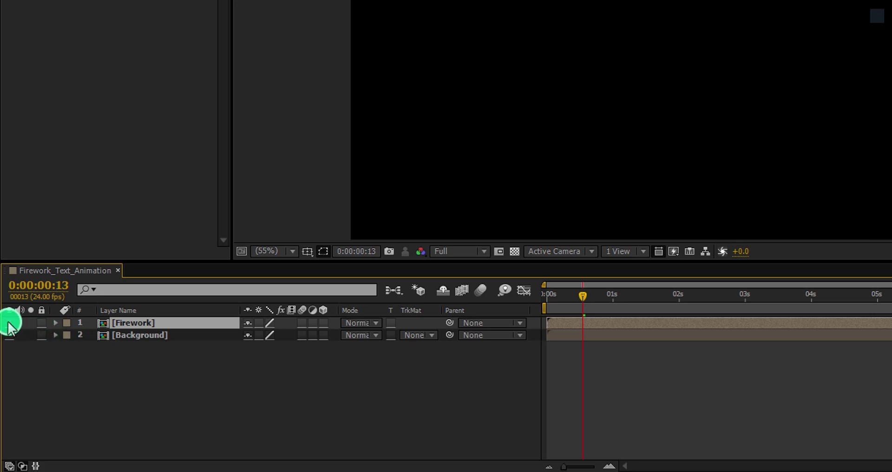
Create a white solid named Reveal and apply CC Particle Systems II to it.
{"action": "right_click", "coordinate": [124, 361]}
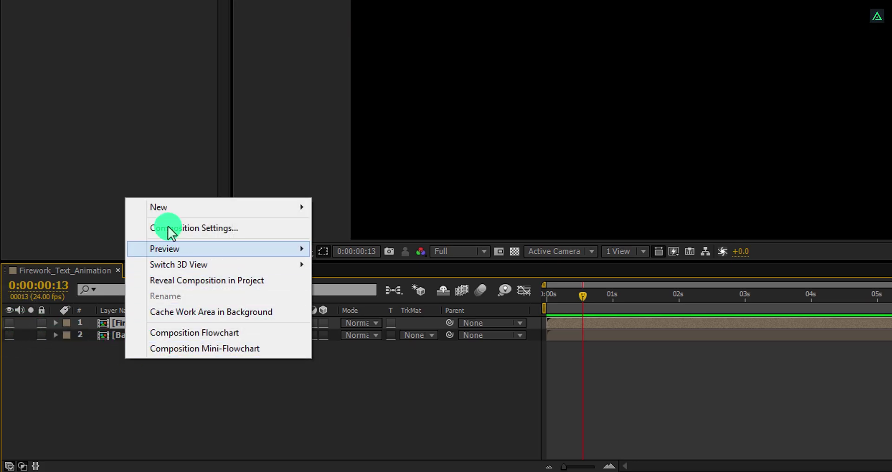
{"action": "mouse_move", "coordinate": [173, 207]}
{"action": "left_click", "coordinate": [355, 240]}
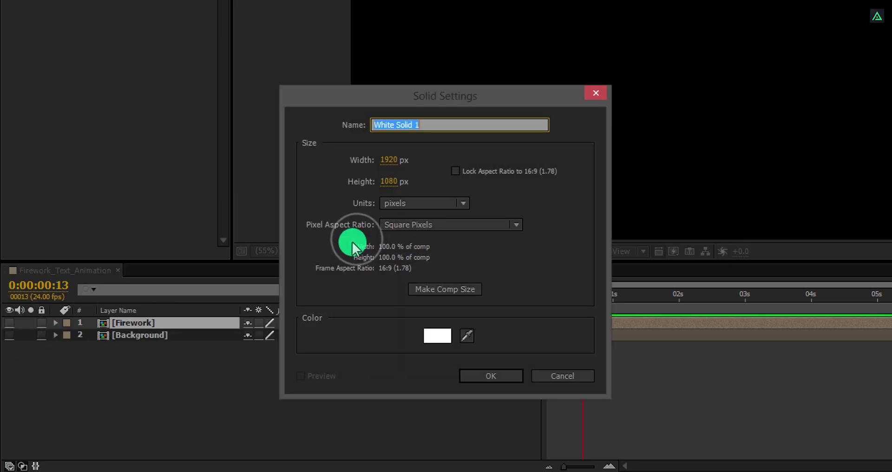
{"action": "type", "text": "Reveal"}
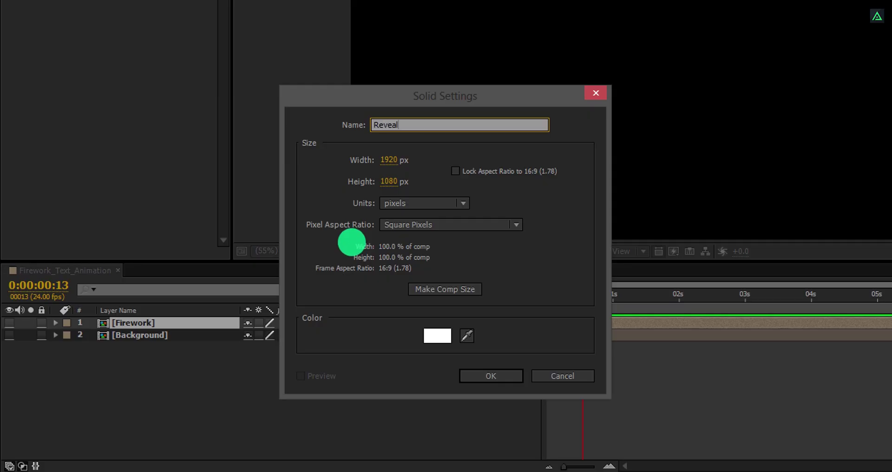
{"action": "left_click", "coordinate": [480, 374]}
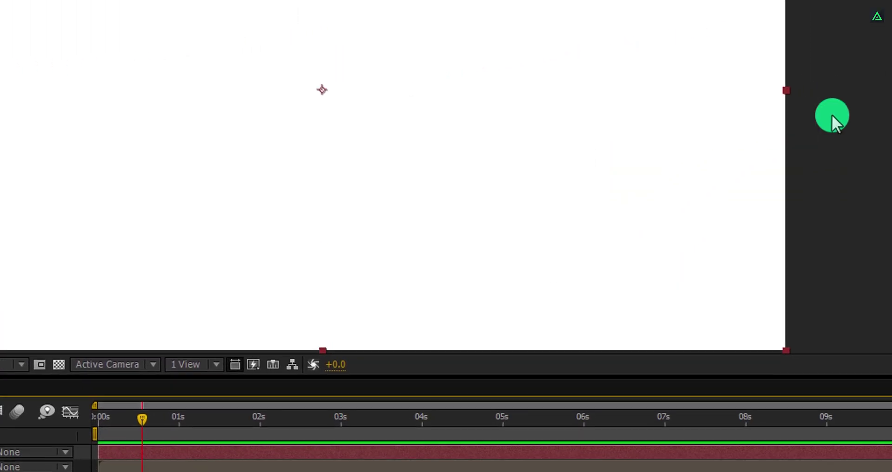
{"action": "double_click", "coordinate": [736, 163]}
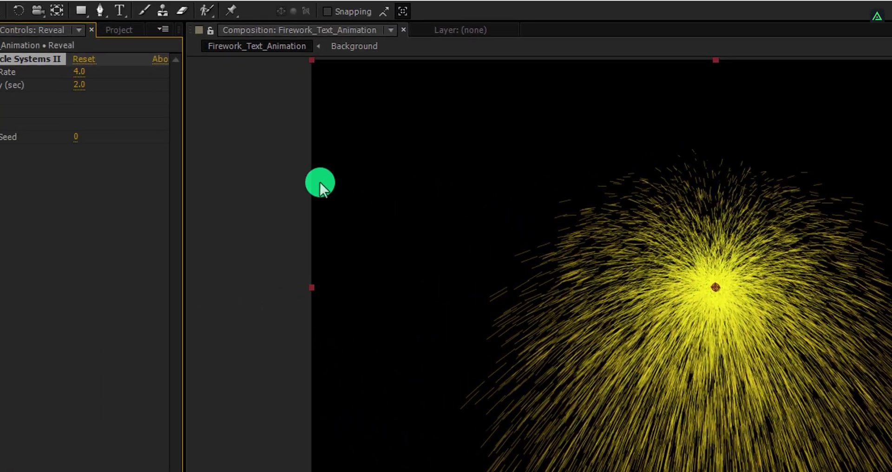
Make Reveal's particles Shaded & Faded Spheres with Birth Size 0.02 and Death Size 0.01.
{"action": "left_click", "coordinate": [19, 136]}
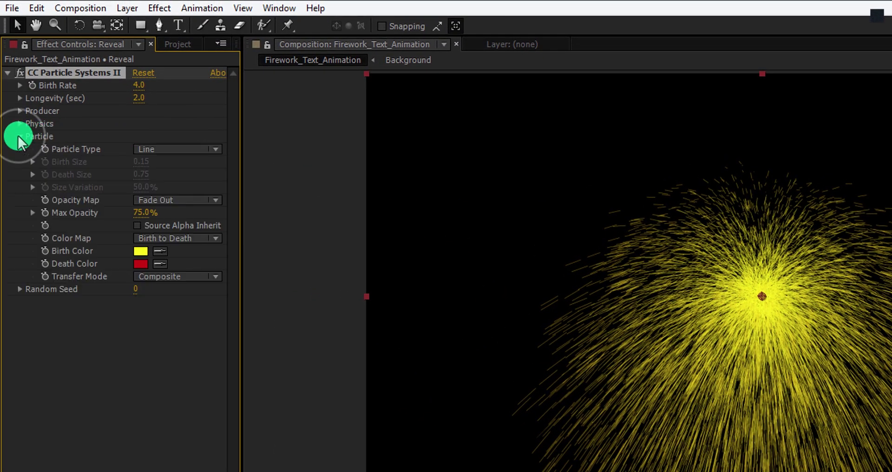
{"action": "left_click", "coordinate": [168, 150]}
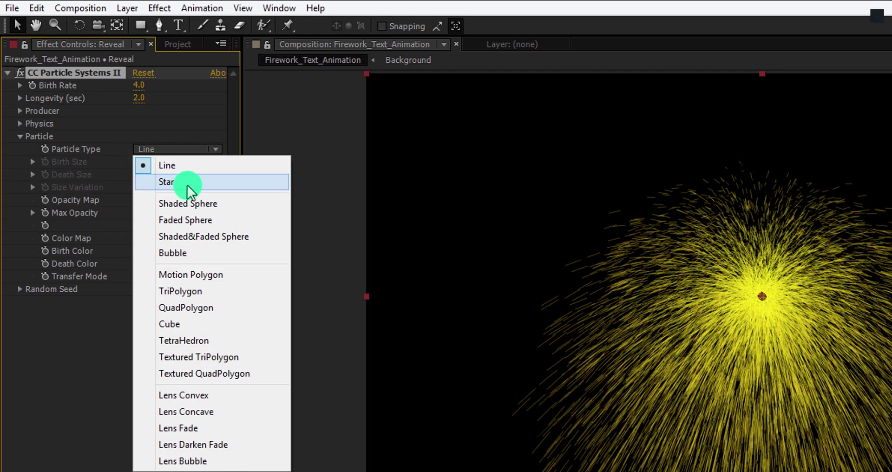
{"action": "left_click", "coordinate": [220, 241]}
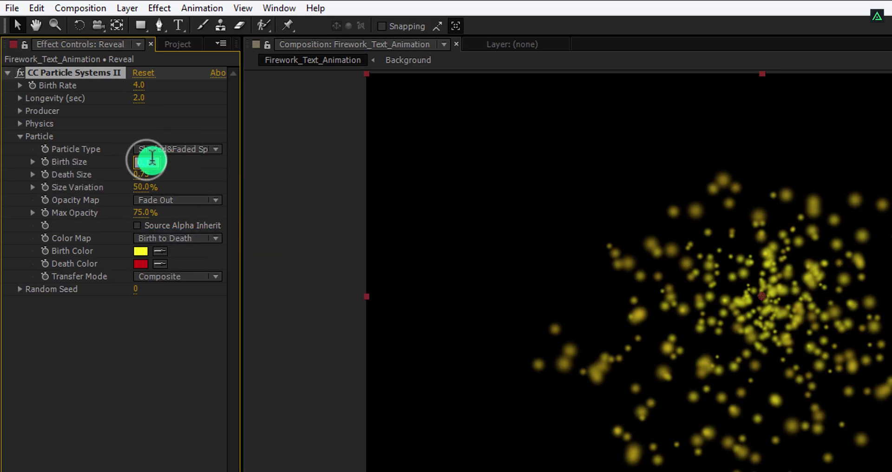
{"action": "left_click", "coordinate": [146, 162]}
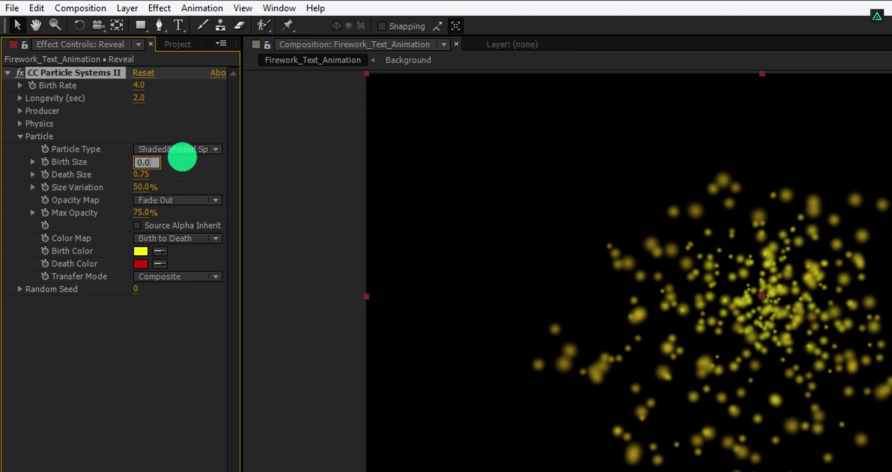
{"action": "key", "text": "Return"}
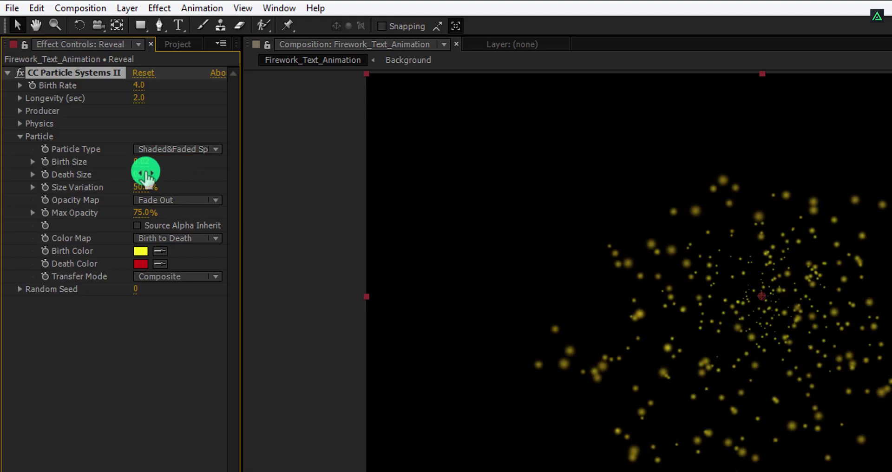
{"action": "left_click", "coordinate": [144, 174]}
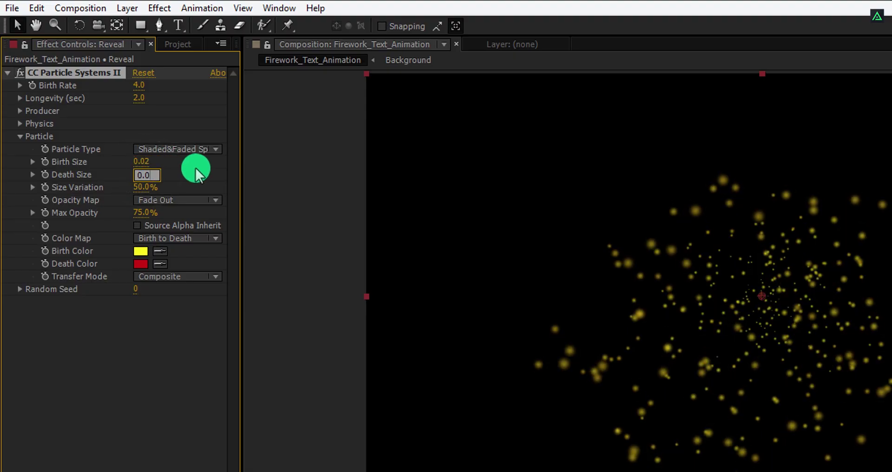
{"action": "key", "text": "Return"}
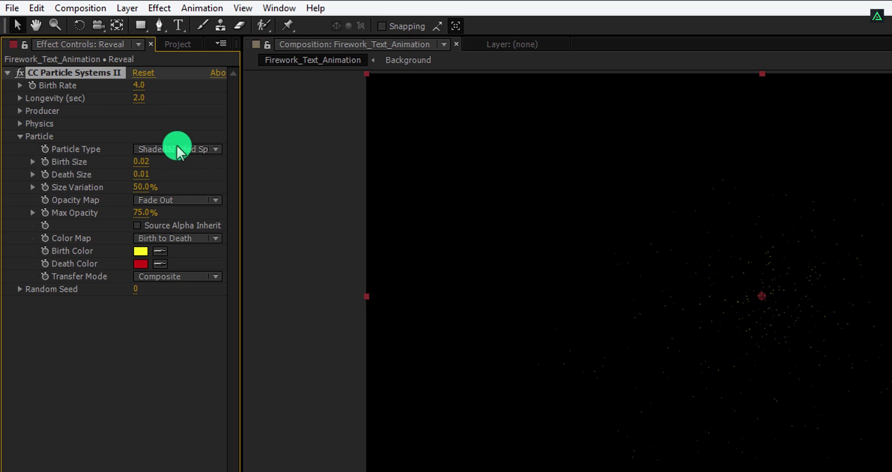
Set the Reveal particle Birth Rate to 200.
{"action": "left_click", "coordinate": [139, 85]}
{"action": "type", "text": "20"}
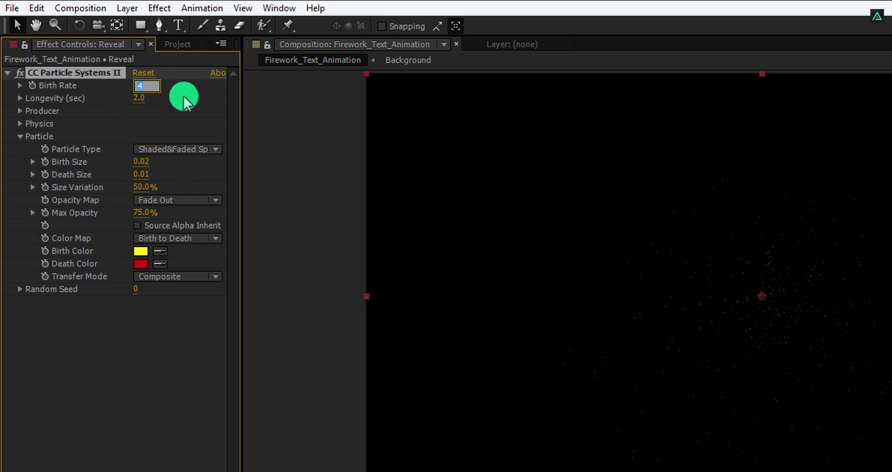
{"action": "type", "text": "0"}
{"action": "key", "text": "Return"}
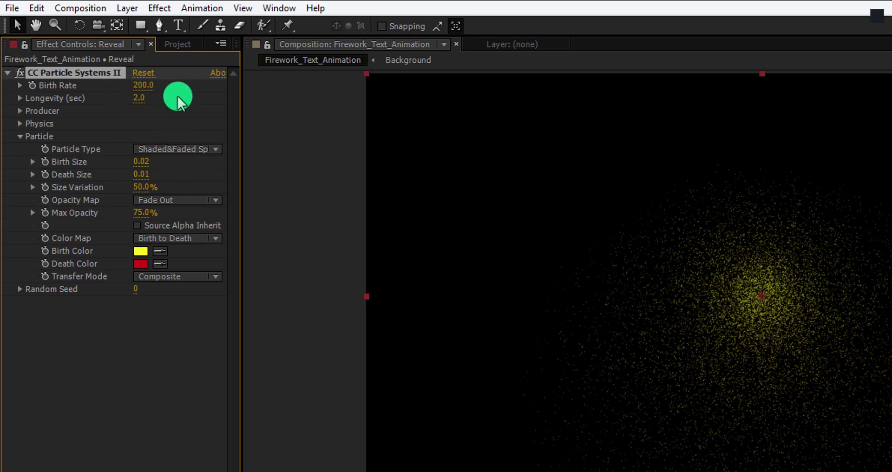
Set Reveal's Physics Gravity and Velocity to 0, then scrub from the start to preview.
{"action": "left_click", "coordinate": [20, 124]}
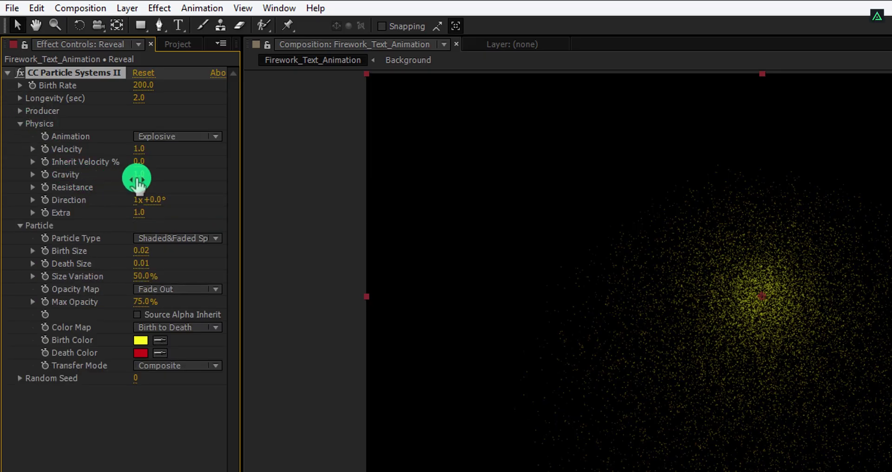
{"action": "left_click", "coordinate": [139, 175]}
{"action": "key", "text": "Return"}
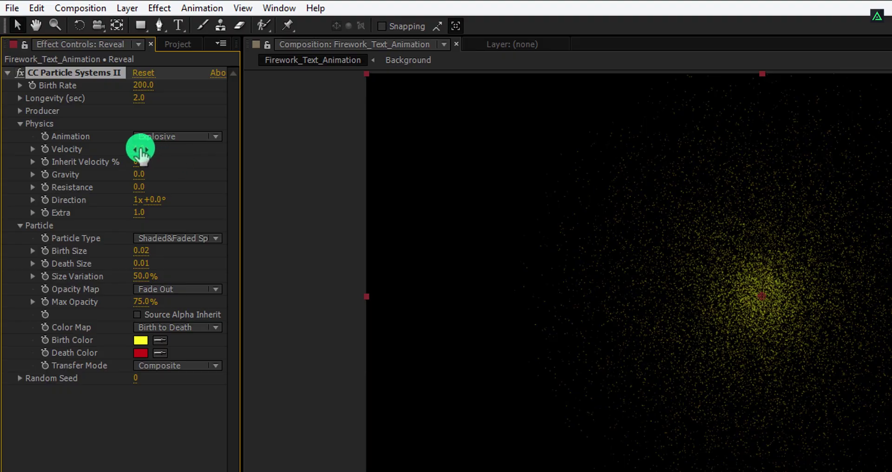
{"action": "left_click", "coordinate": [140, 150]}
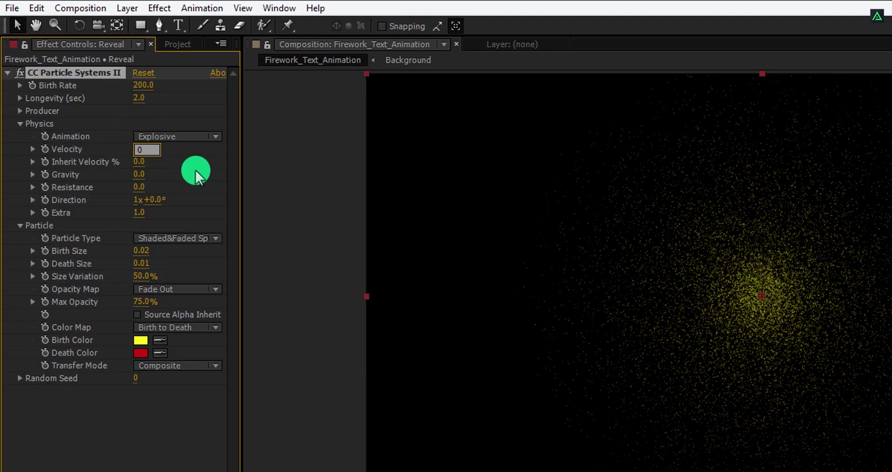
{"action": "type", "text": "0"}
{"action": "key", "text": "Return"}
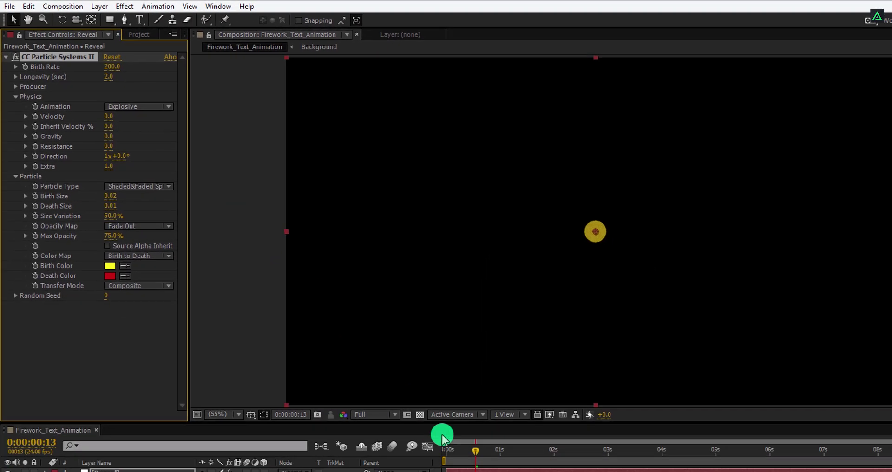
{"action": "left_click", "coordinate": [439, 459]}
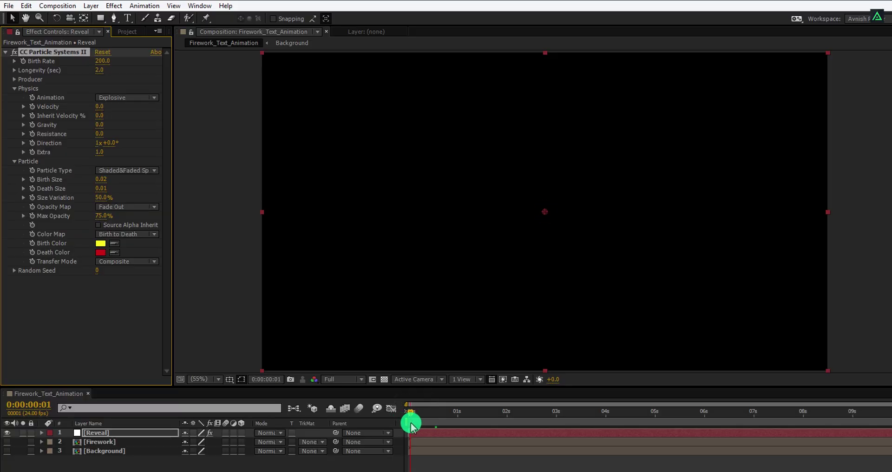
{"action": "left_click_drag", "start_coordinate": [429, 426], "coordinate": [434, 427]}
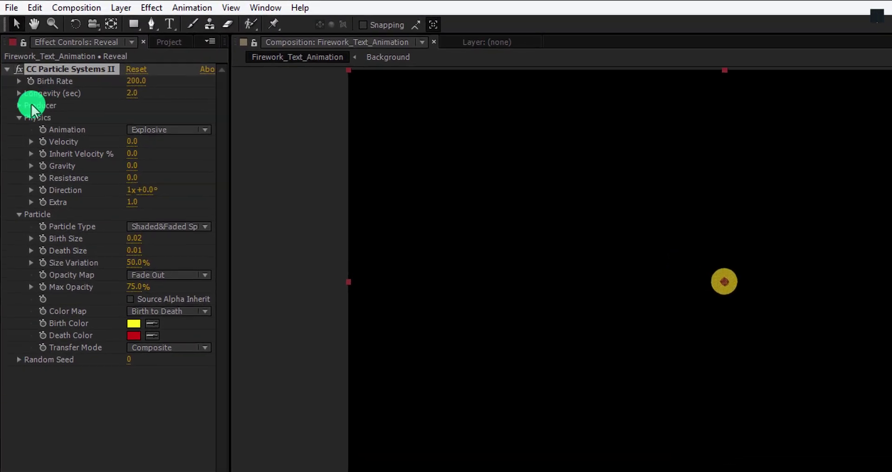
In the Producer settings, try a Radius Y of 30 and preview the particle circle.
{"action": "left_click", "coordinate": [19, 105]}
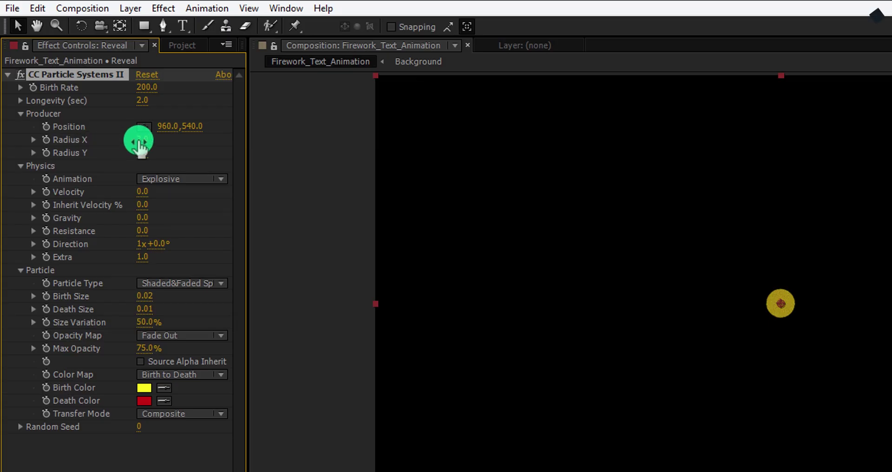
{"action": "left_click", "coordinate": [139, 141]}
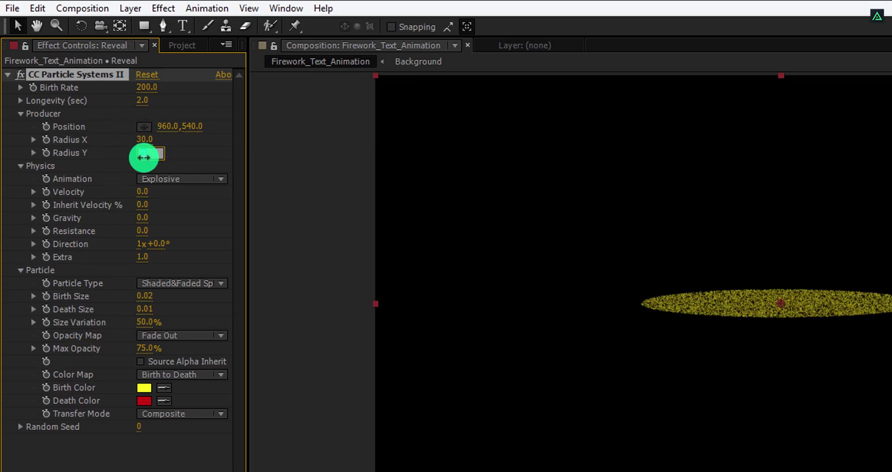
{"action": "left_click", "coordinate": [146, 154]}
{"action": "type", "text": "30"}
{"action": "key", "text": "Return"}
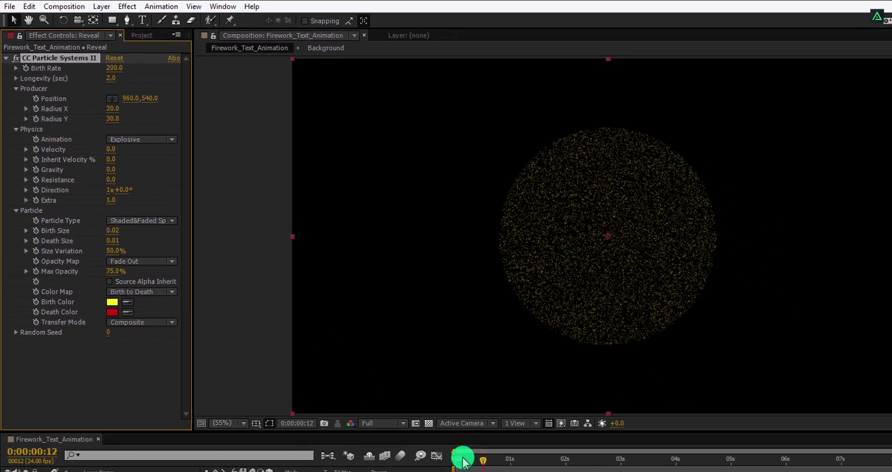
{"action": "mouse_move", "coordinate": [462, 463]}
{"action": "left_mouse_down"}
{"action": "mouse_move", "coordinate": [474, 467]}
{"action": "mouse_move", "coordinate": [453, 462]}
{"action": "mouse_move", "coordinate": [476, 466]}
{"action": "left_mouse_up"}
{"action": "left_click_drag", "start_coordinate": [427, 418], "coordinate": [497, 431]}
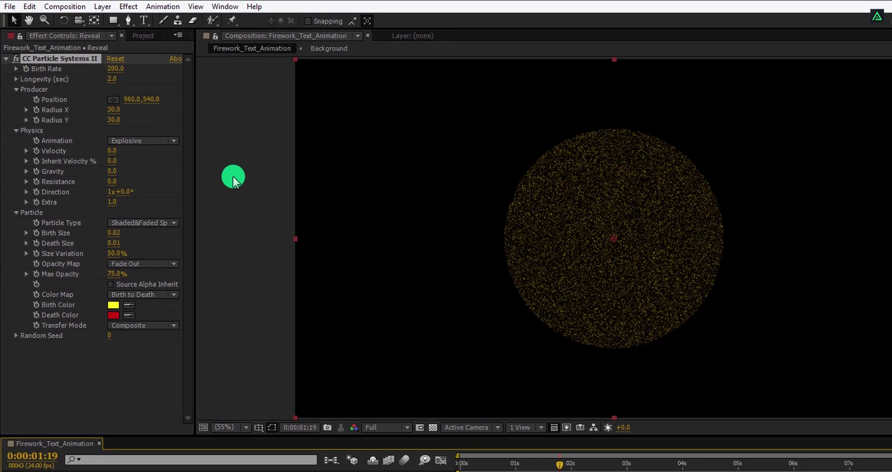
Set Radius X and Radius Y to 50 and Birth Size to 0.03, then preview.
{"action": "left_click", "coordinate": [122, 112]}
{"action": "type", "text": "50"}
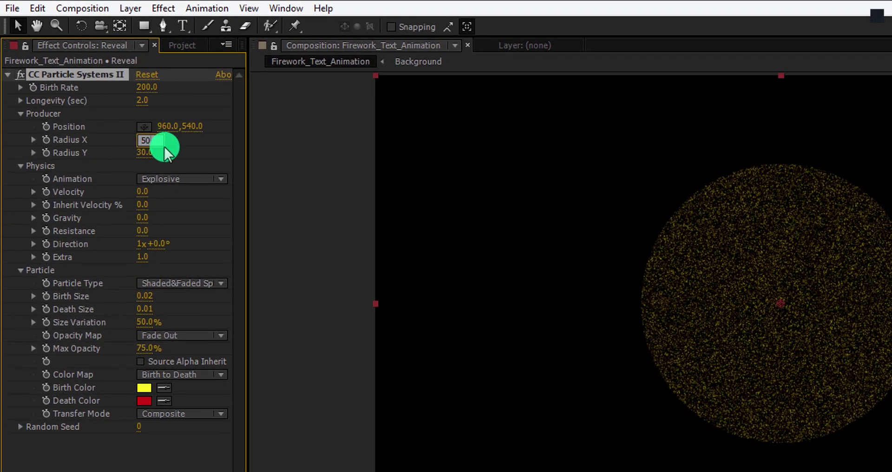
{"action": "key", "text": "Return"}
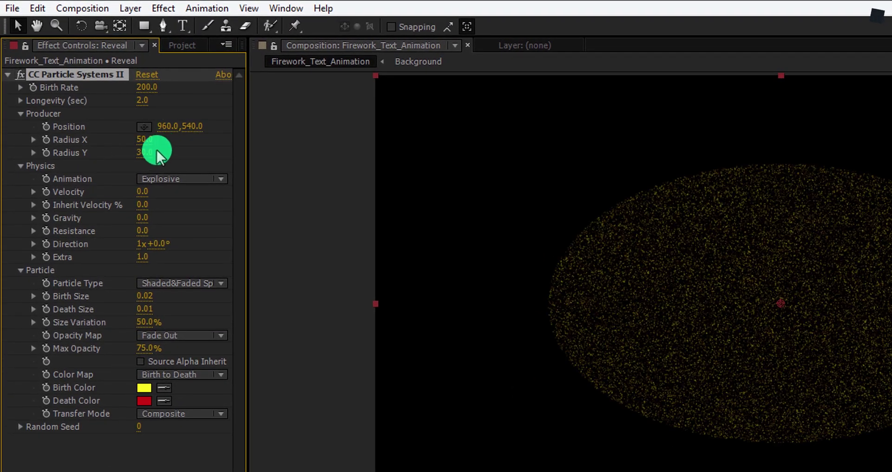
{"action": "key", "text": "Return"}
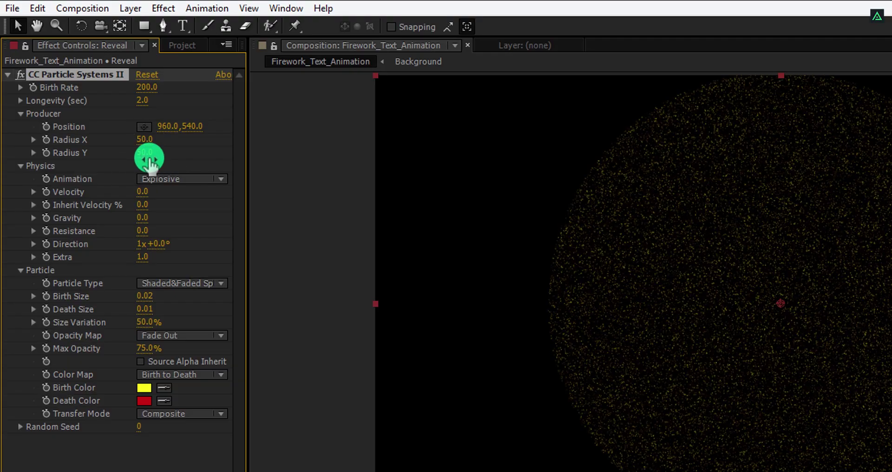
{"action": "left_click", "coordinate": [144, 297]}
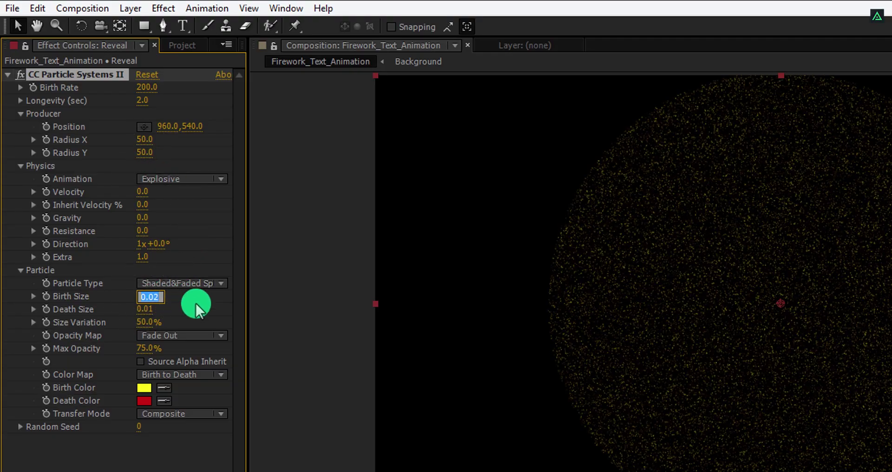
{"action": "type", "text": "0.03"}
{"action": "key", "text": "Return"}
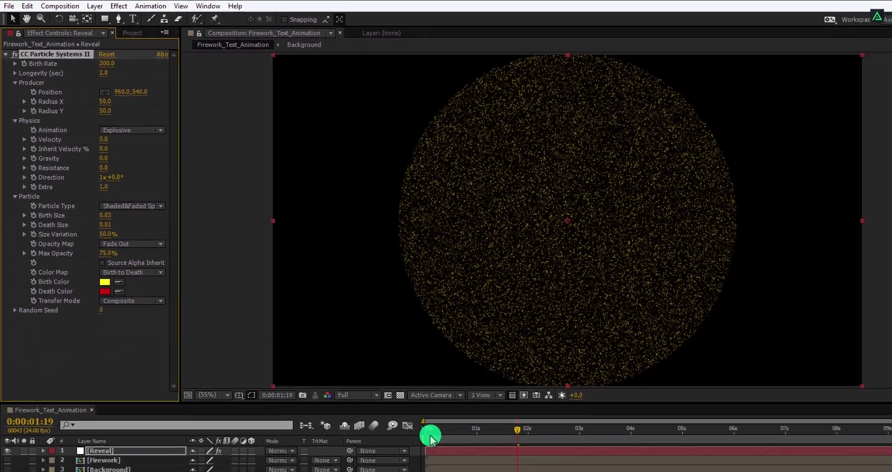
{"action": "left_click_drag", "start_coordinate": [460, 470], "coordinate": [486, 471]}
{"action": "left_click_drag", "start_coordinate": [427, 424], "coordinate": [447, 420]}
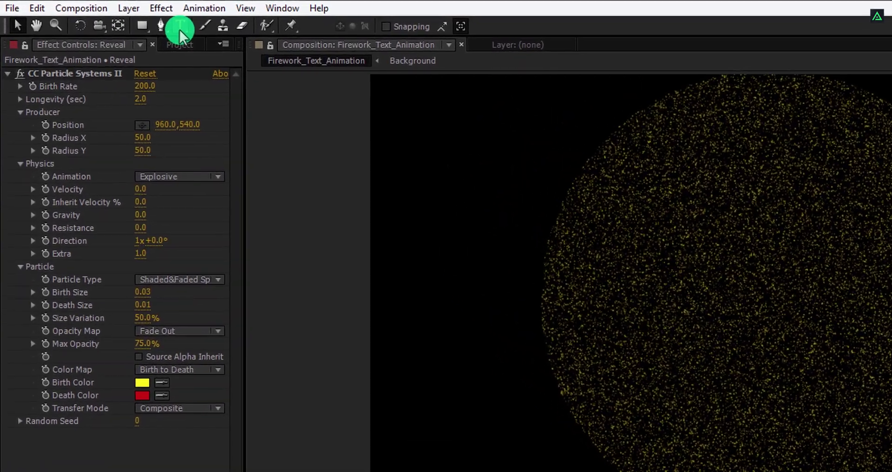
Type 'happy diwali' over the particles with 'happy' in Edwardian Script ITC.
{"action": "left_click", "coordinate": [148, 21]}
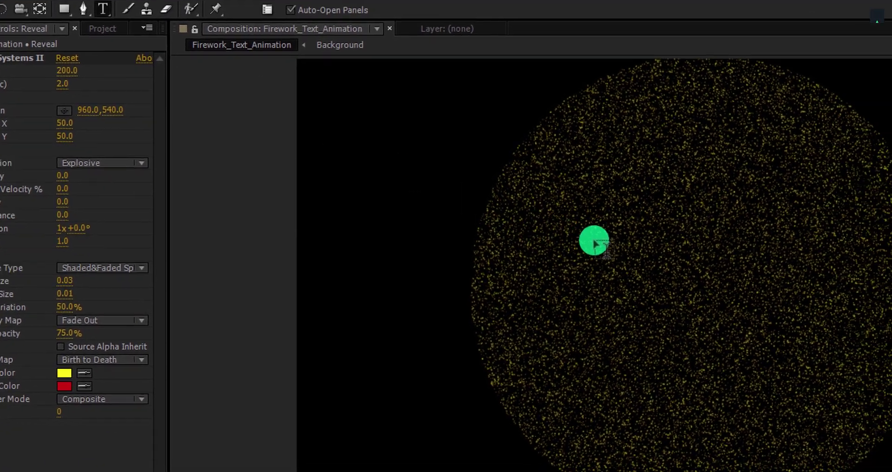
{"action": "left_click", "coordinate": [692, 274]}
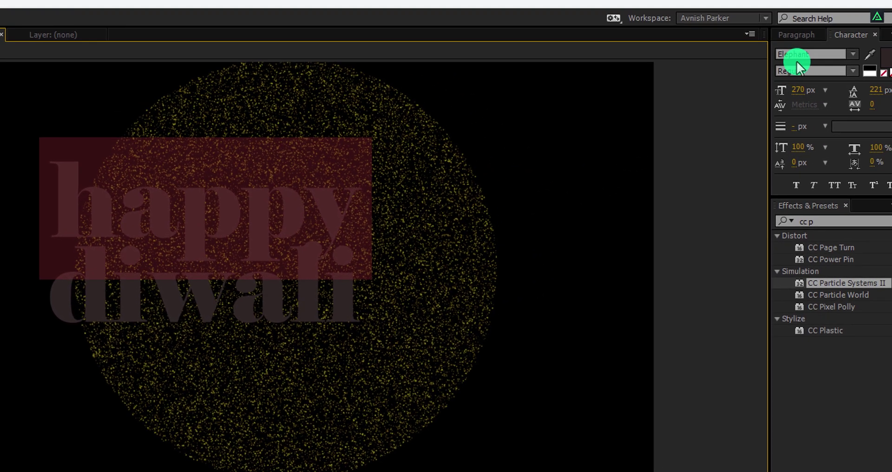
{"action": "left_click", "coordinate": [818, 54]}
{"action": "key", "text": "Up"}
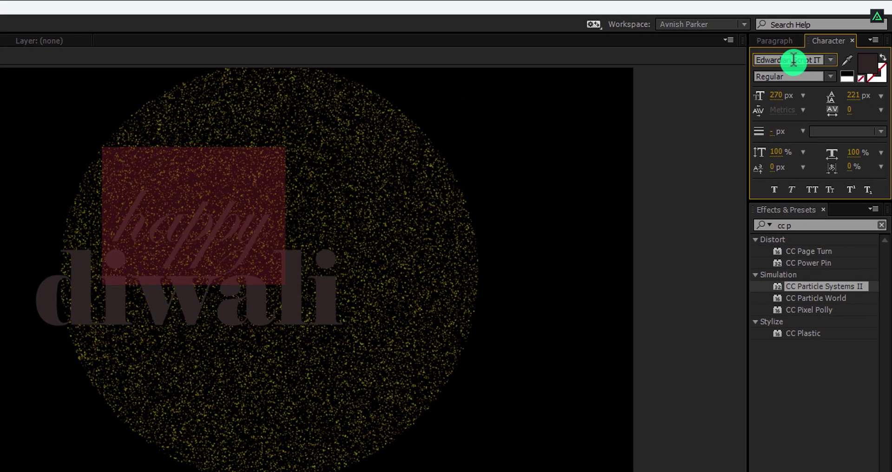
{"action": "key", "text": "KP_Enter"}
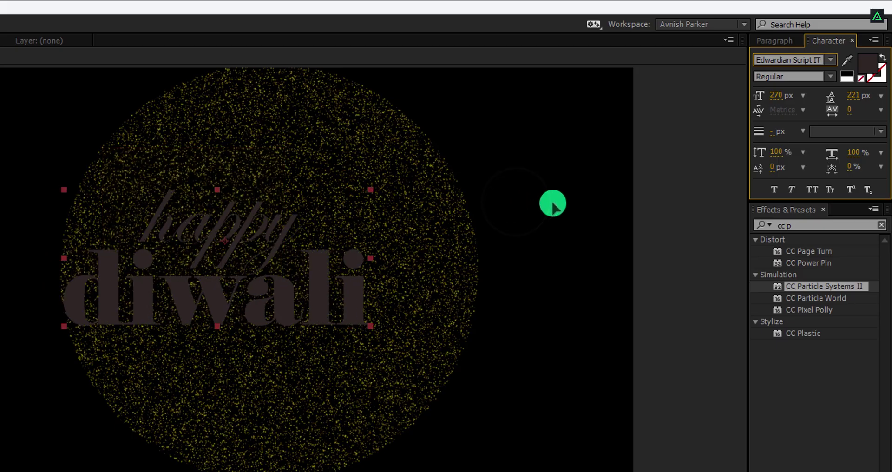
Change the fill colour of all the 'happy diwali' text to white.
{"action": "left_click", "coordinate": [587, 204]}
{"action": "left_click", "coordinate": [390, 292]}
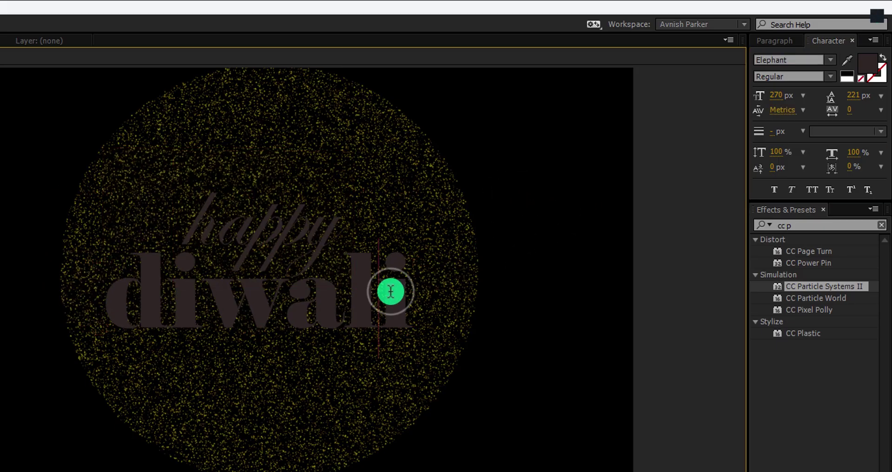
{"action": "key", "text": "ctrl+a"}
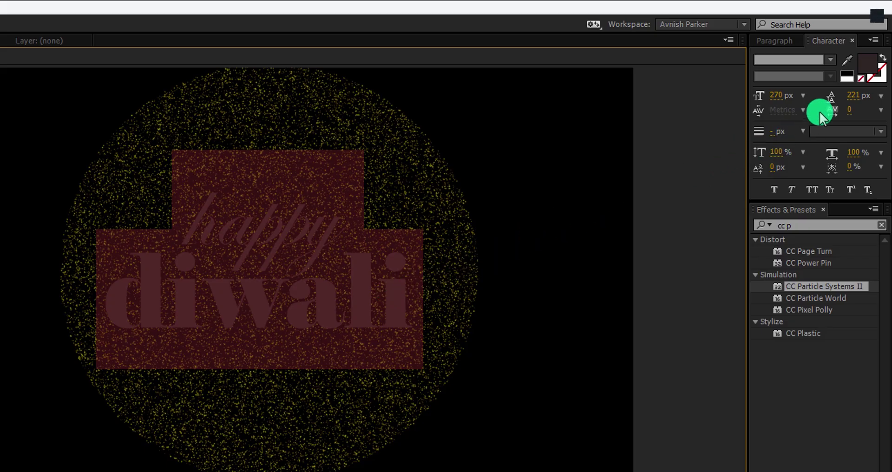
{"action": "left_click", "coordinate": [863, 65]}
{"action": "left_click_drag", "start_coordinate": [542, 163], "coordinate": [494, 105]}
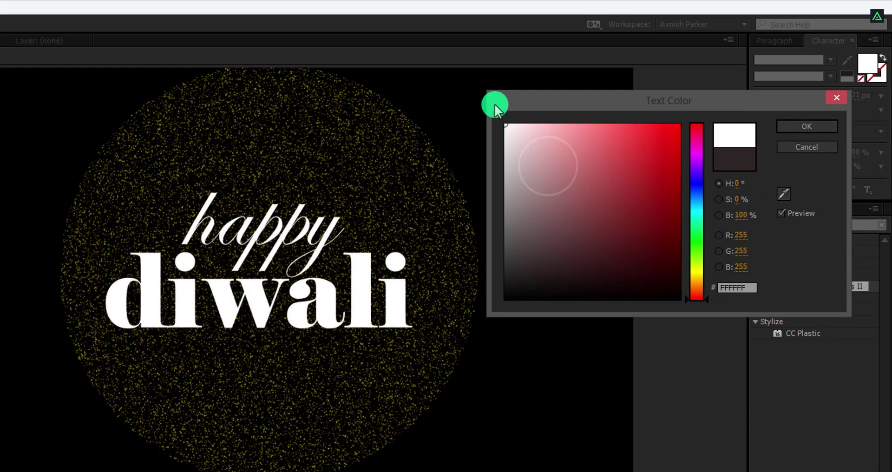
{"action": "left_click", "coordinate": [784, 128]}
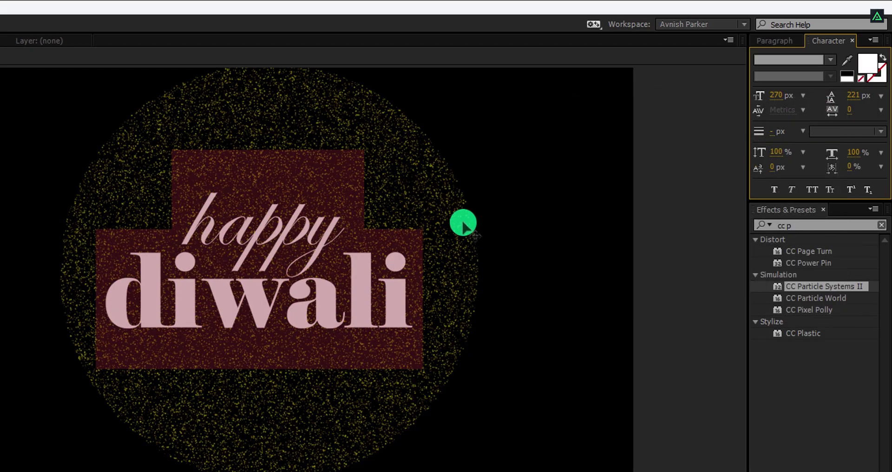
{"action": "key", "text": "ctrl+Return"}
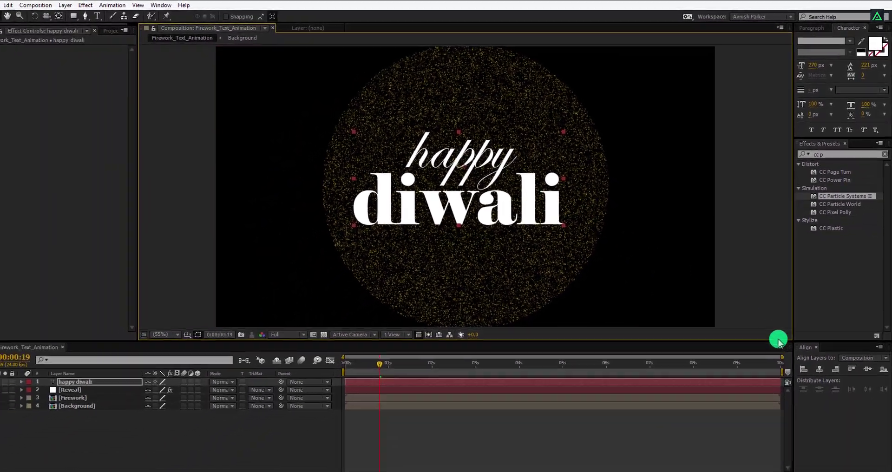
Centre the text in the composition and pre-compose it as Text_Comp.
{"action": "left_click", "coordinate": [814, 398]}
{"action": "left_click", "coordinate": [866, 365]}
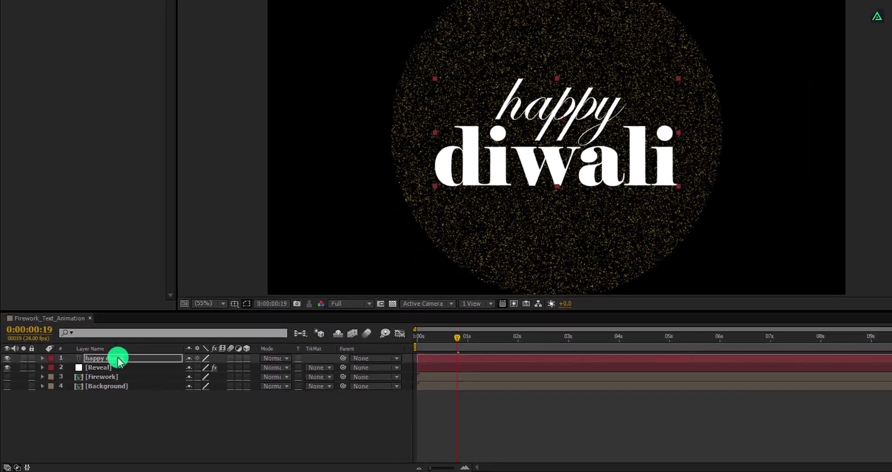
{"action": "right_click", "coordinate": [119, 360]}
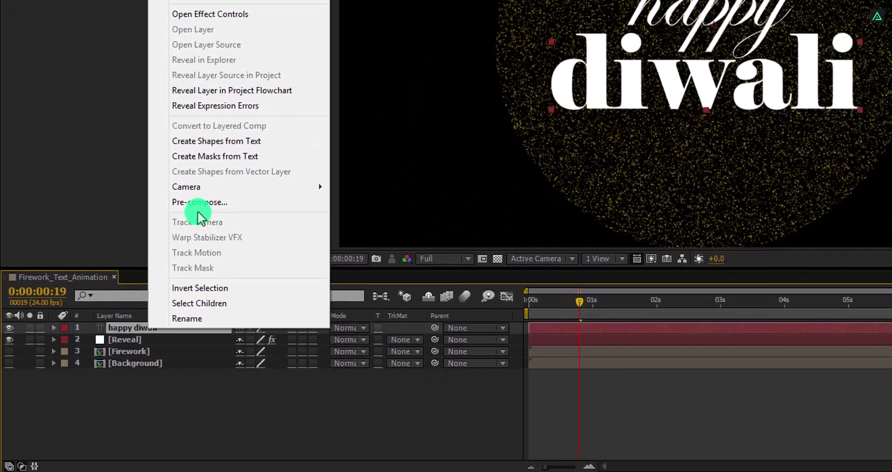
{"action": "left_click", "coordinate": [200, 199]}
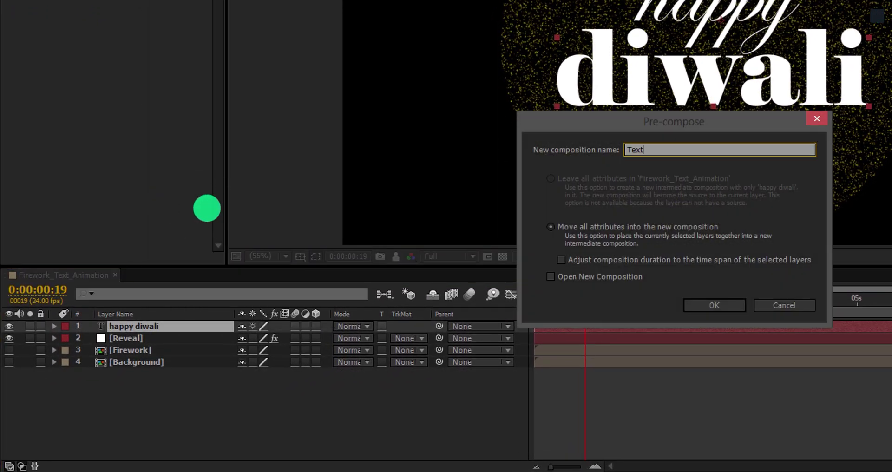
{"action": "key", "text": "Return"}
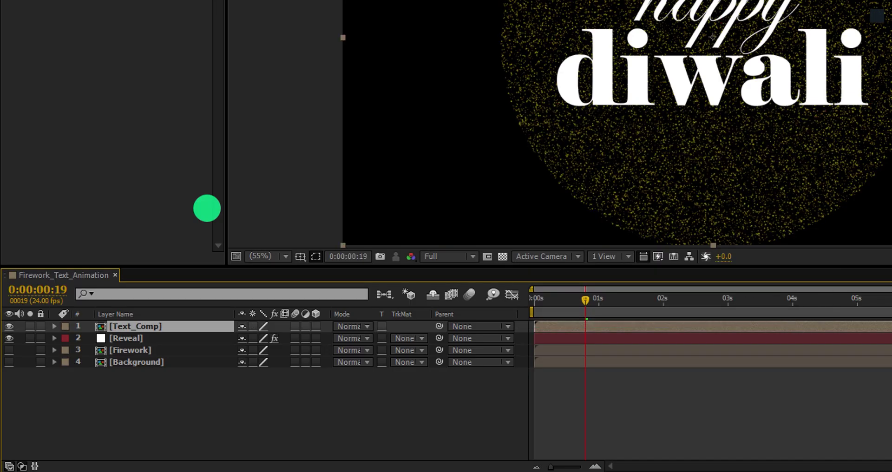
Pre-compose the Reveal layer as Reveal Comp, moving all attributes into it.
{"action": "left_click", "coordinate": [160, 339]}
{"action": "right_click", "coordinate": [160, 339]}
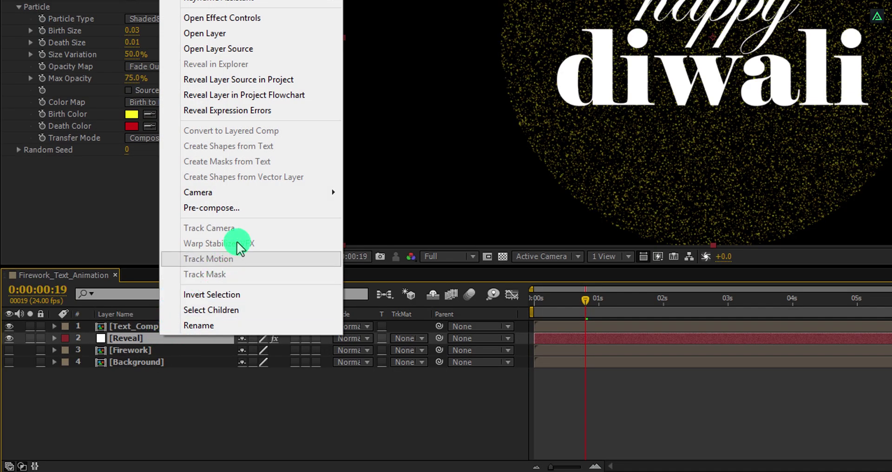
{"action": "left_click", "coordinate": [254, 208]}
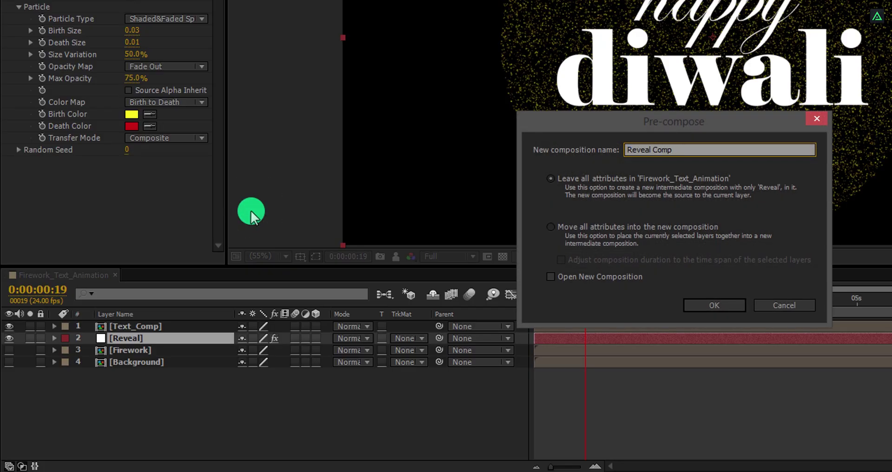
{"action": "left_click", "coordinate": [579, 228]}
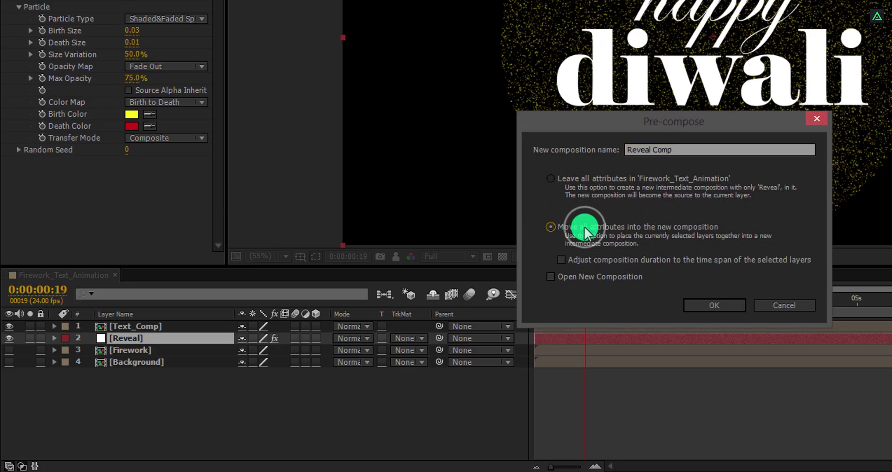
{"action": "left_click", "coordinate": [694, 305]}
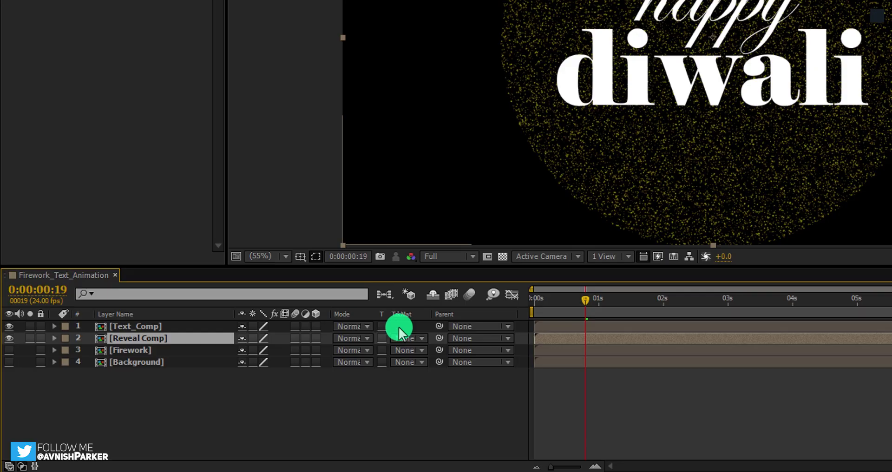
Set Reveal Comp's Track Matte to Alpha Matte [Text_Comp] so particles fill only the lettering.
{"action": "key", "text": "F4"}
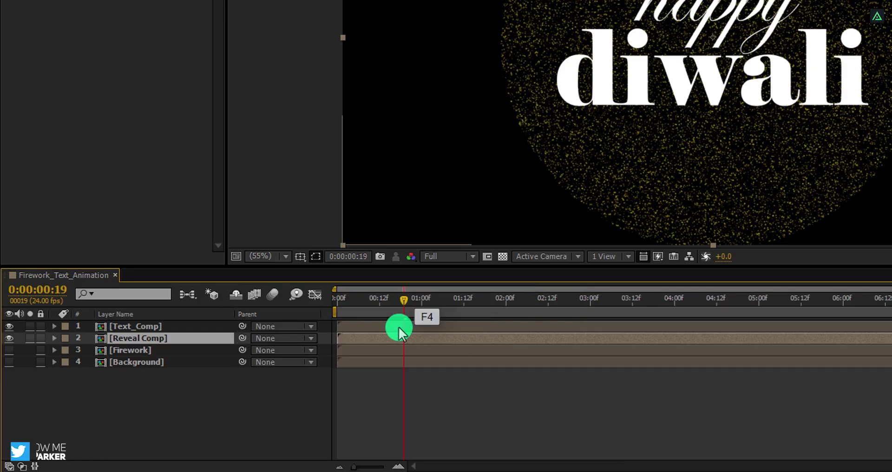
{"action": "key", "text": "F4"}
{"action": "key", "text": "F4"}
{"action": "key", "text": "F4"}
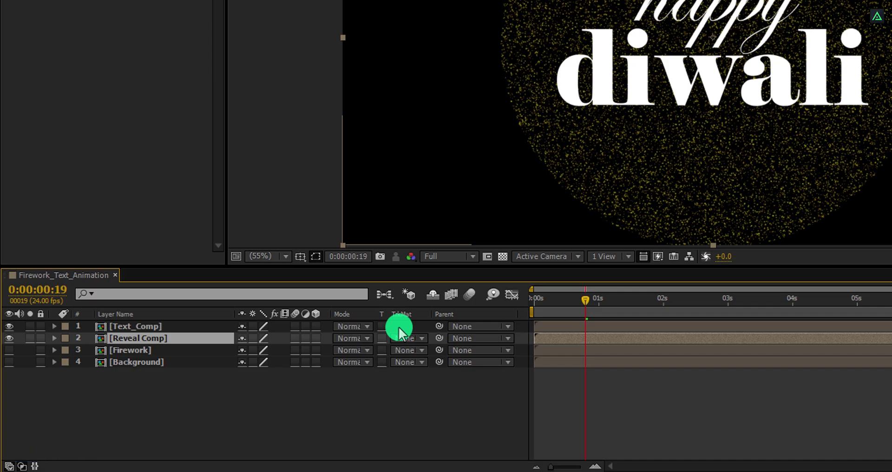
{"action": "right_click", "coordinate": [419, 313]}
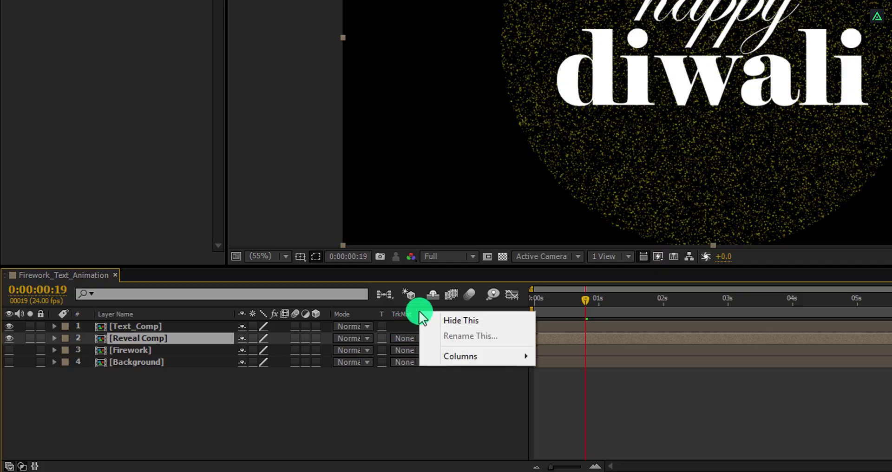
{"action": "mouse_move", "coordinate": [488, 355]}
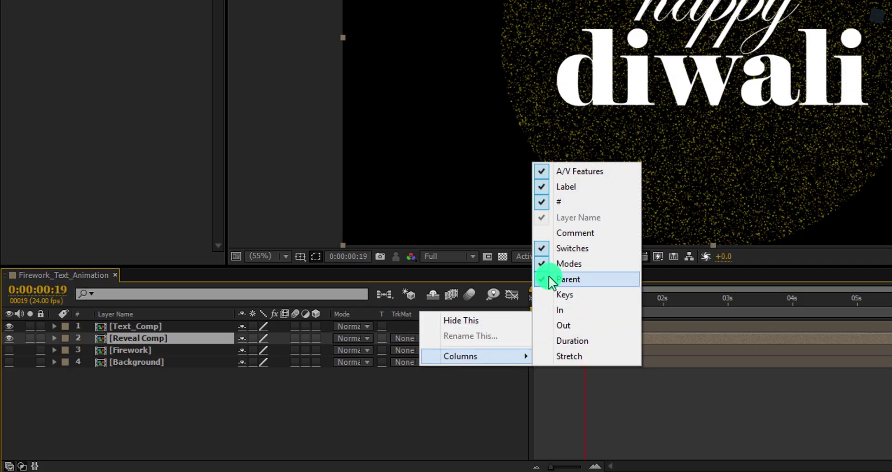
{"action": "left_click", "coordinate": [399, 339]}
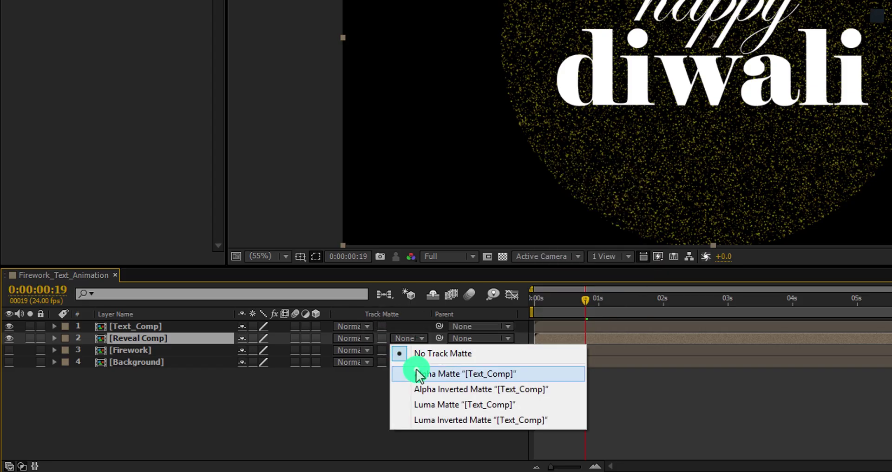
{"action": "left_click", "coordinate": [416, 371]}
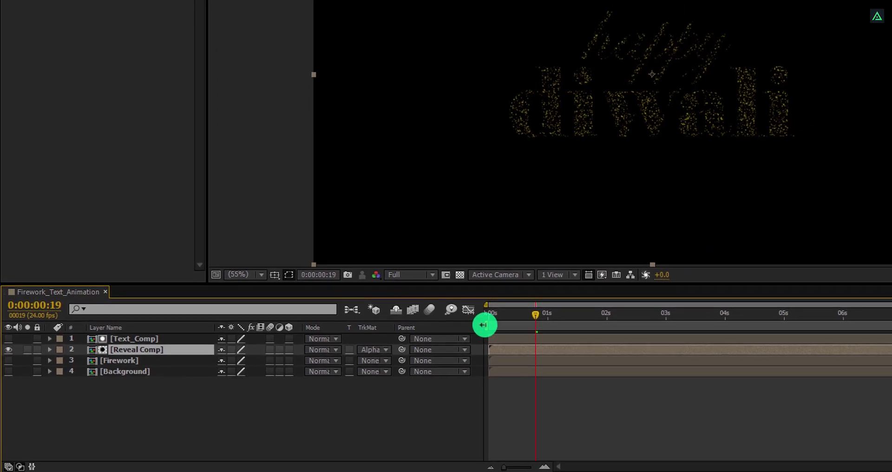
{"action": "left_click_drag", "start_coordinate": [484, 325], "coordinate": [651, 326]}
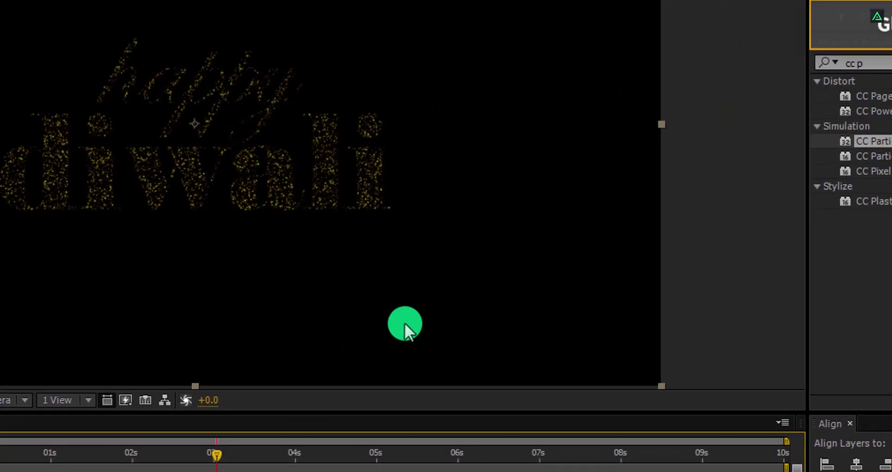
Apply the Glow effect, found by searching 'glow', to the Reveal Comp layer.
{"action": "left_click", "coordinate": [839, 69]}
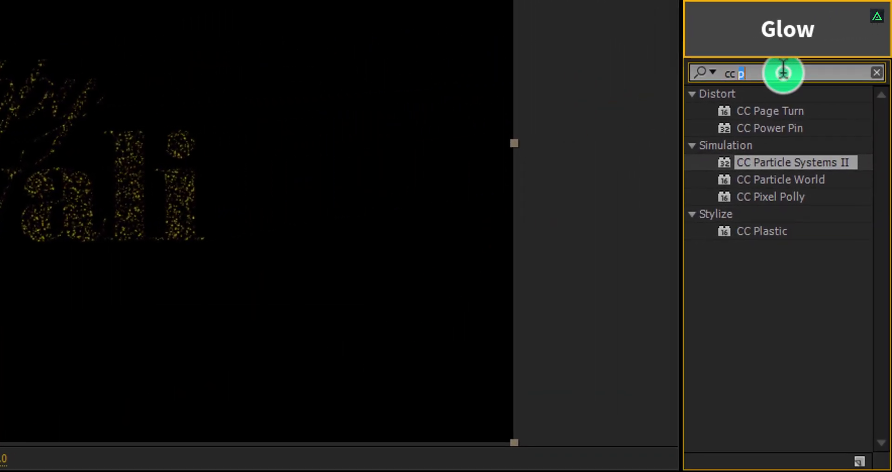
{"action": "type", "text": "glow"}
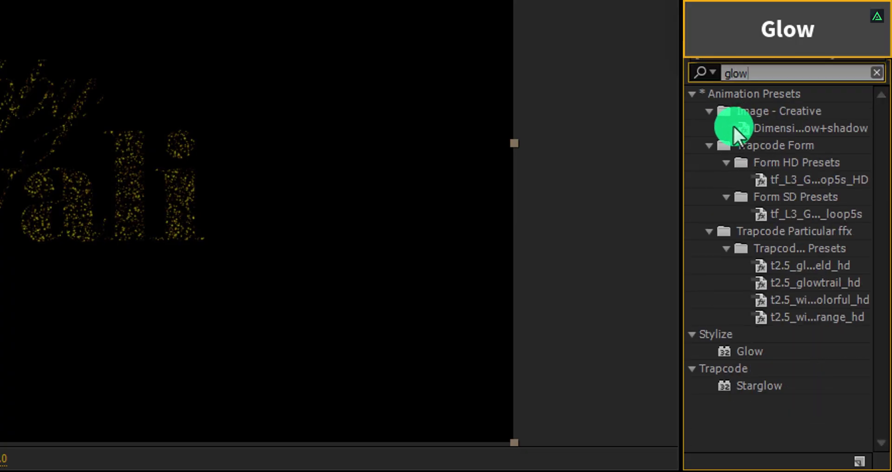
{"action": "left_click", "coordinate": [746, 352]}
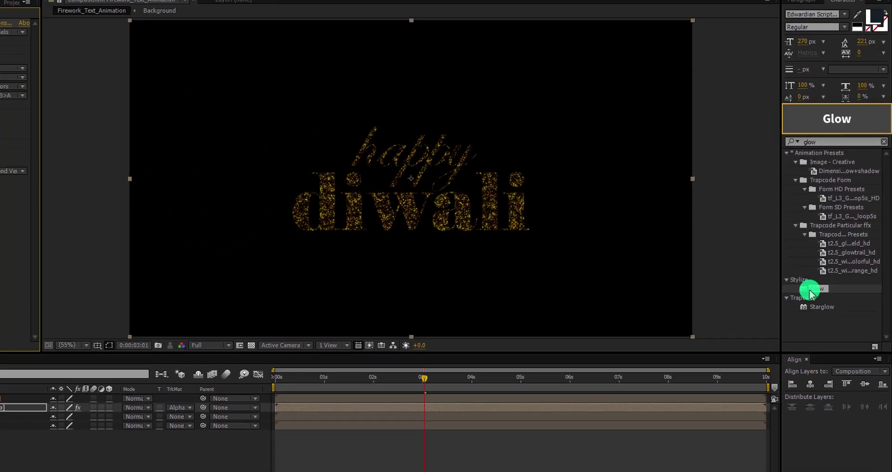
{"action": "left_click_drag", "start_coordinate": [795, 310], "coordinate": [489, 344]}
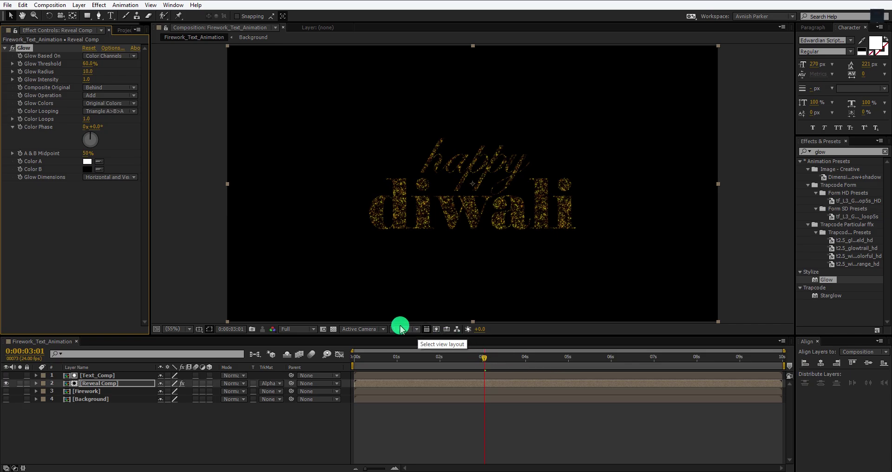
{"action": "left_click_drag", "start_coordinate": [358, 357], "coordinate": [424, 359]}
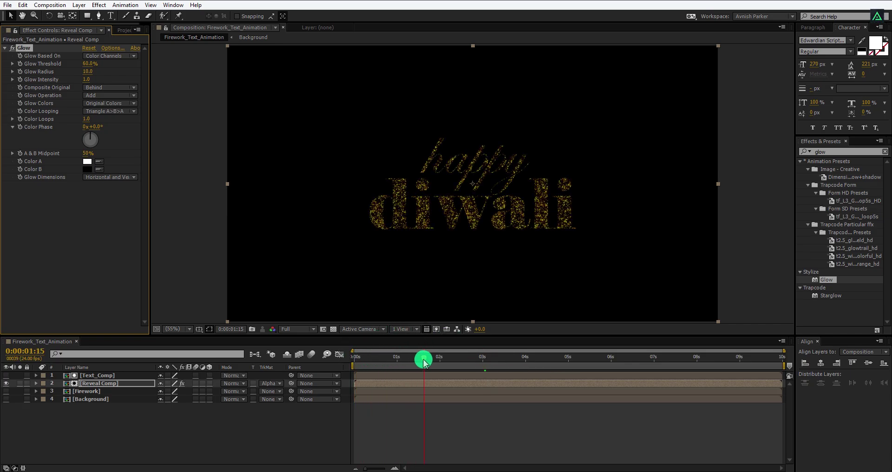
Show the Firework and Background layers and set Reveal Comp and Firework to Screen blending.
{"action": "left_click_drag", "start_coordinate": [6, 391], "coordinate": [6, 400]}
{"action": "left_click", "coordinate": [7, 399]}
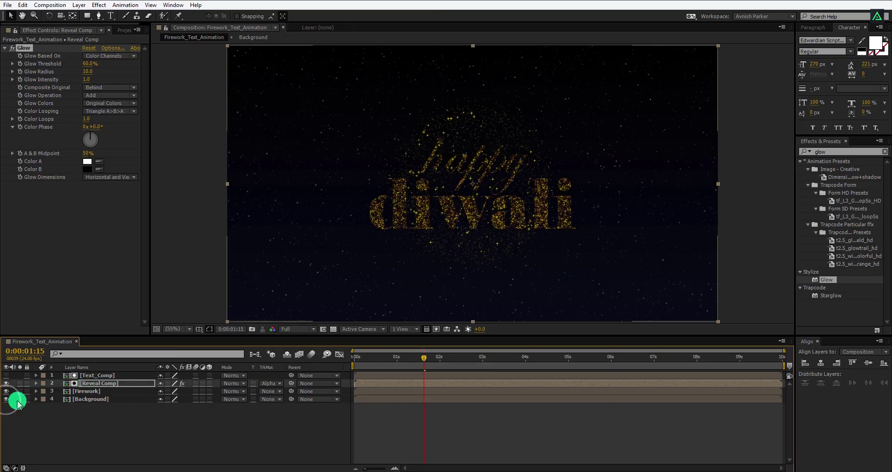
{"action": "left_click", "coordinate": [86, 393], "text": "shift"}
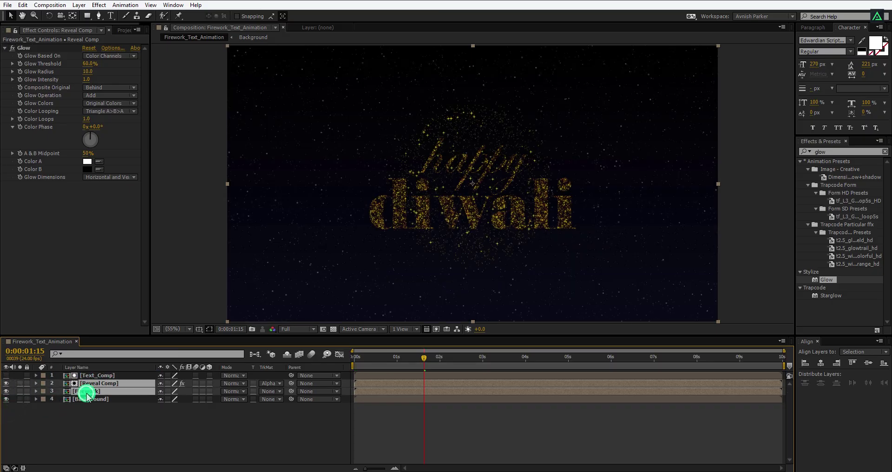
{"action": "left_click", "coordinate": [232, 392]}
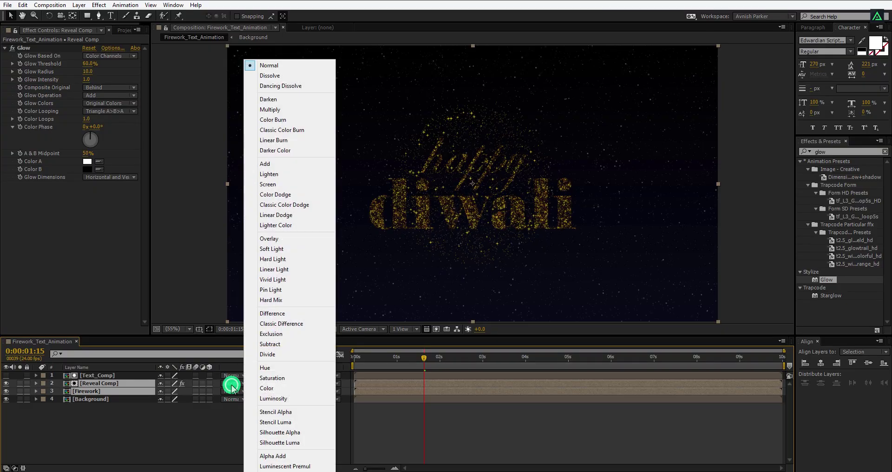
{"action": "left_click", "coordinate": [277, 184]}
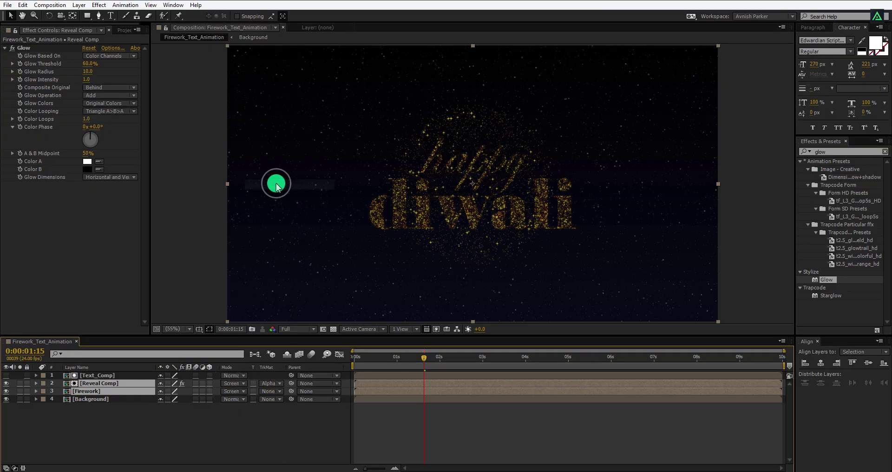
{"action": "left_click", "coordinate": [122, 411]}
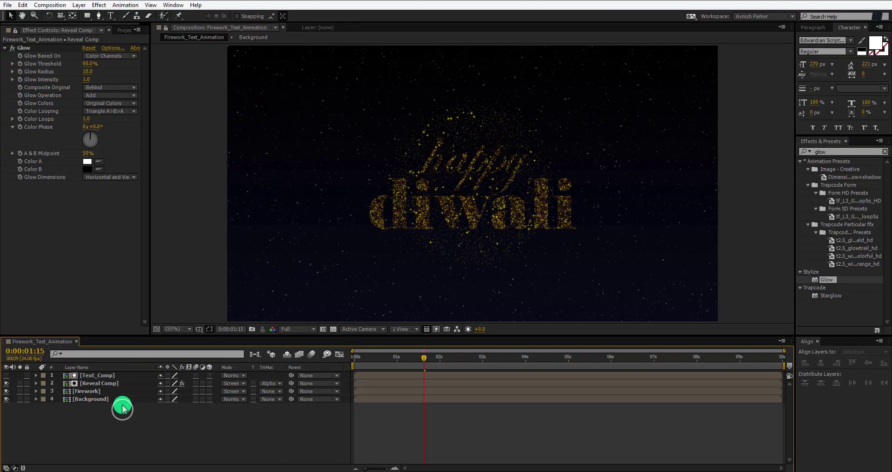
{"action": "left_click", "coordinate": [110, 383]}
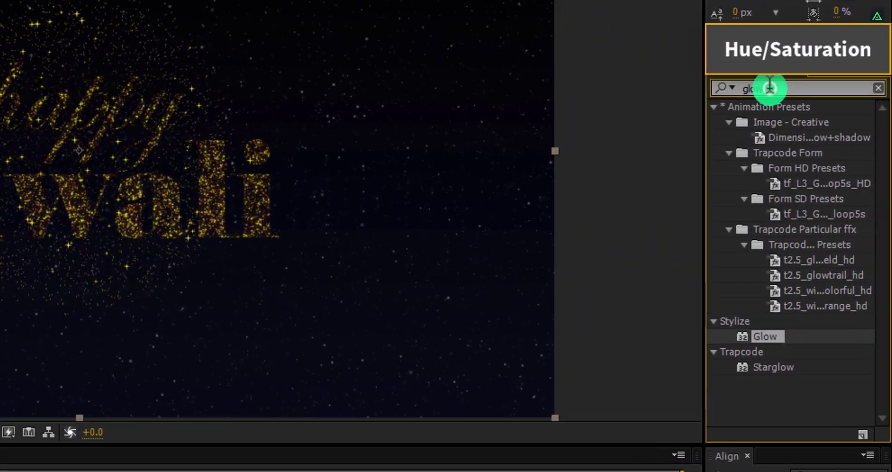
Apply Hue/Saturation to Reveal Comp with Master Hue +168° and Master Lightness 68.
{"action": "double_click", "coordinate": [770, 87]}
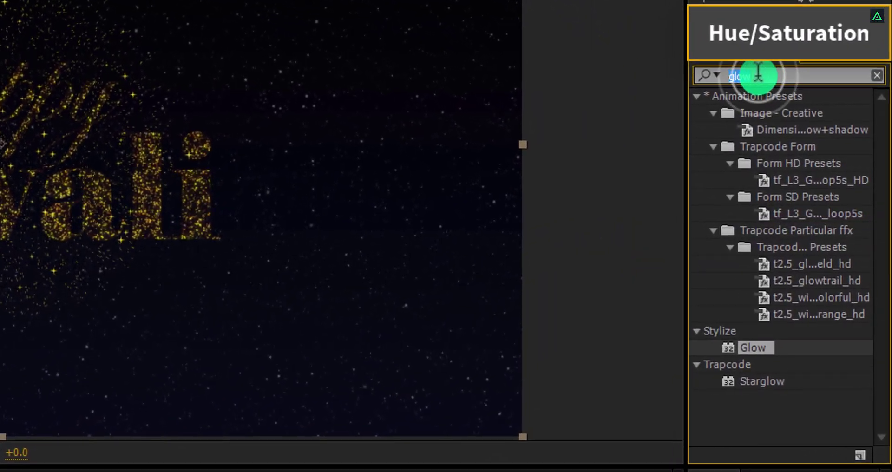
{"action": "key", "text": "BackSpace"}
{"action": "type", "text": "hue"}
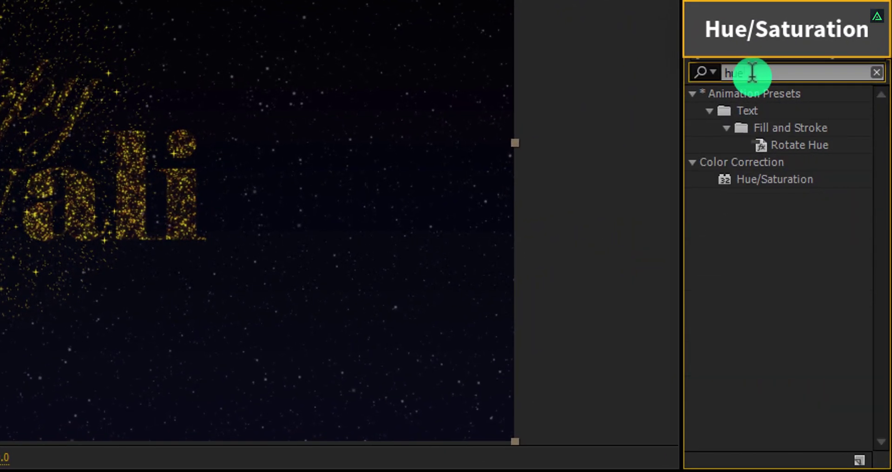
{"action": "left_click", "coordinate": [749, 178]}
{"action": "left_click_drag", "start_coordinate": [756, 179], "coordinate": [464, 240]}
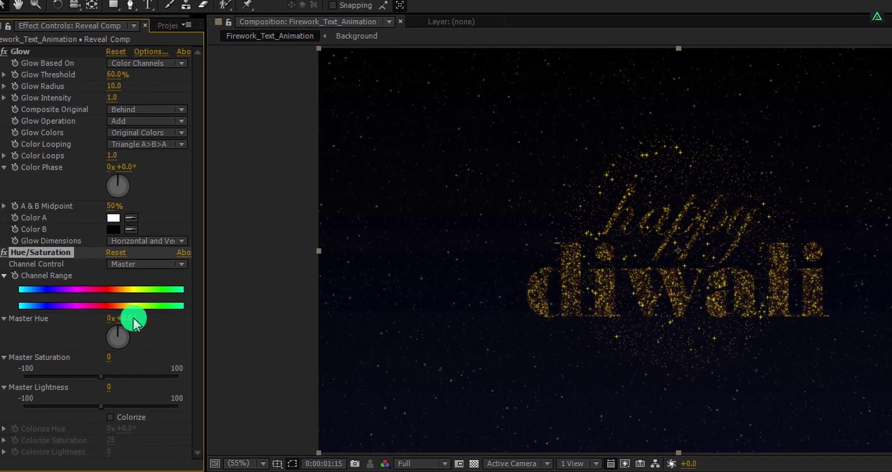
{"action": "left_click_drag", "start_coordinate": [135, 320], "coordinate": [251, 316]}
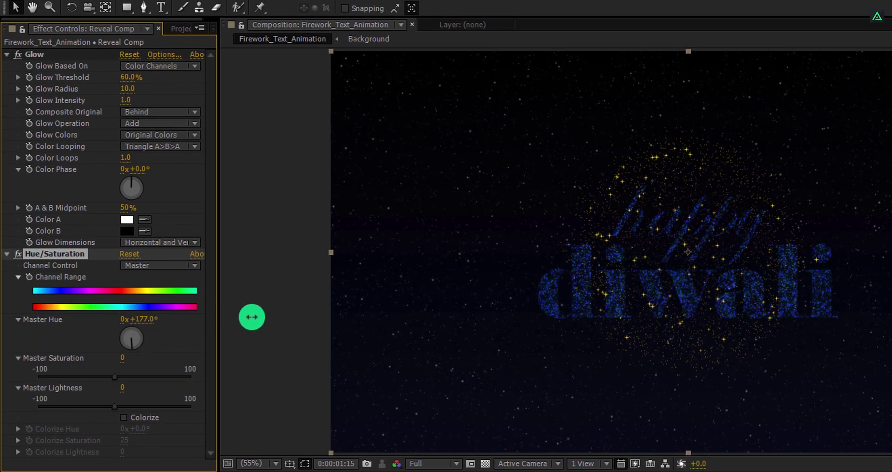
{"action": "left_click_drag", "start_coordinate": [119, 406], "coordinate": [166, 400]}
{"action": "mouse_move", "coordinate": [148, 320]}
{"action": "left_mouse_down"}
{"action": "mouse_move", "coordinate": [136, 326]}
{"action": "mouse_move", "coordinate": [156, 333]}
{"action": "left_mouse_up"}
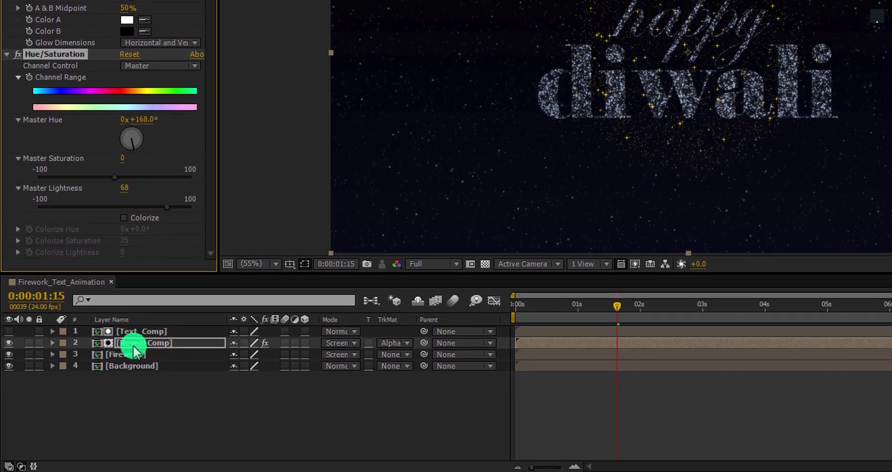
{"action": "left_click", "coordinate": [129, 394]}
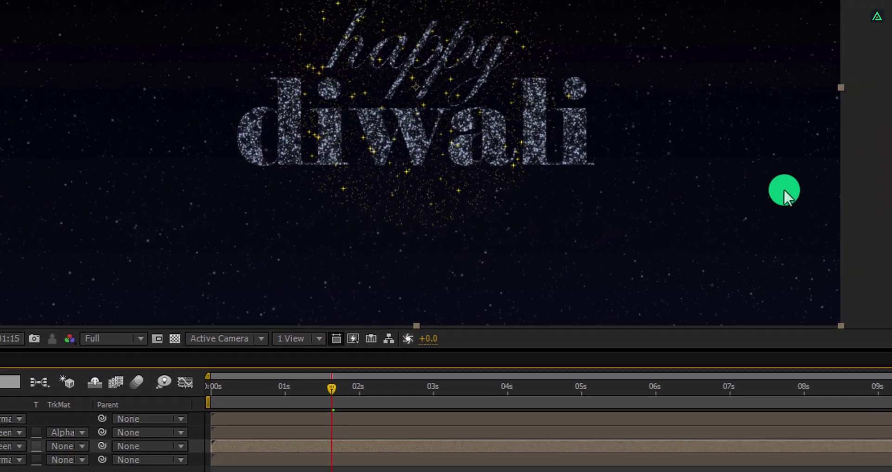
Add the Glow effect, found by searching 'glo', to the Firework layer.
{"action": "left_click", "coordinate": [872, 153]}
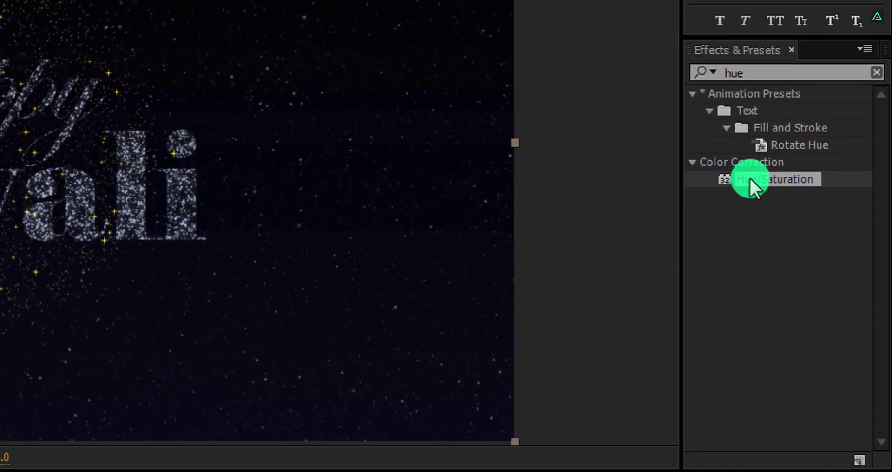
{"action": "double_click", "coordinate": [766, 74]}
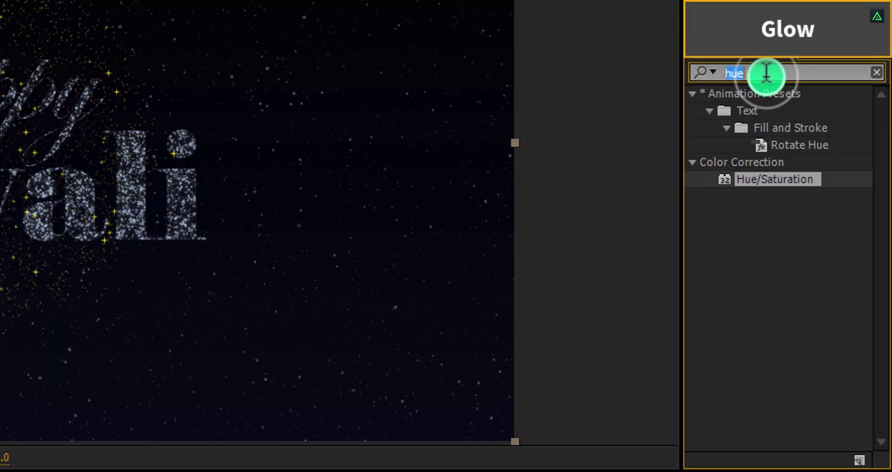
{"action": "type", "text": "glow"}
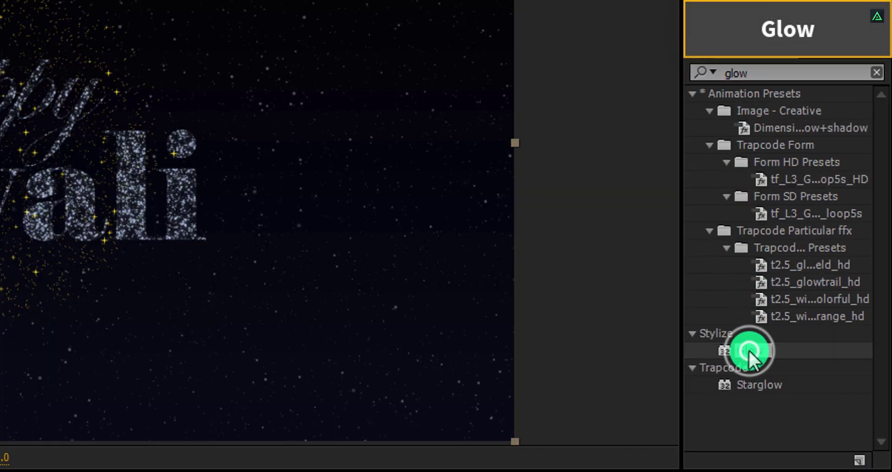
{"action": "left_click_drag", "start_coordinate": [749, 349], "coordinate": [0, 328]}
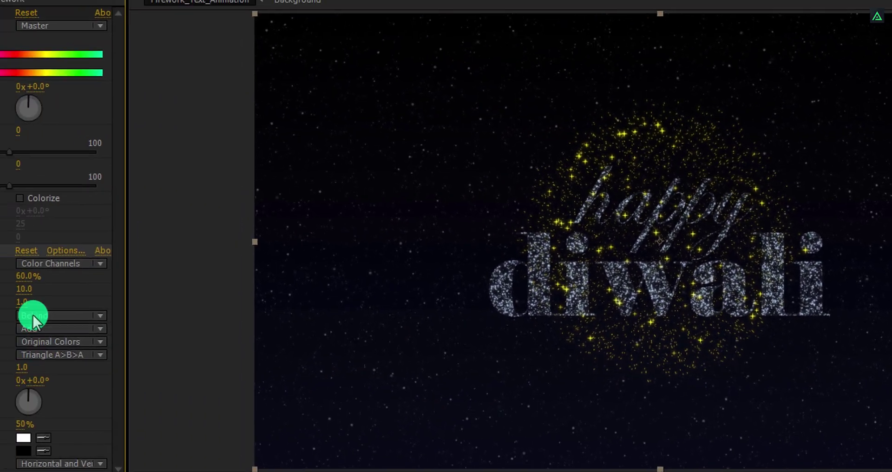
Recolour the fireworks pale cyan with Master Hue -247° and Master Lightness 57.
{"action": "left_click_drag", "start_coordinate": [153, 106], "coordinate": [17, 131]}
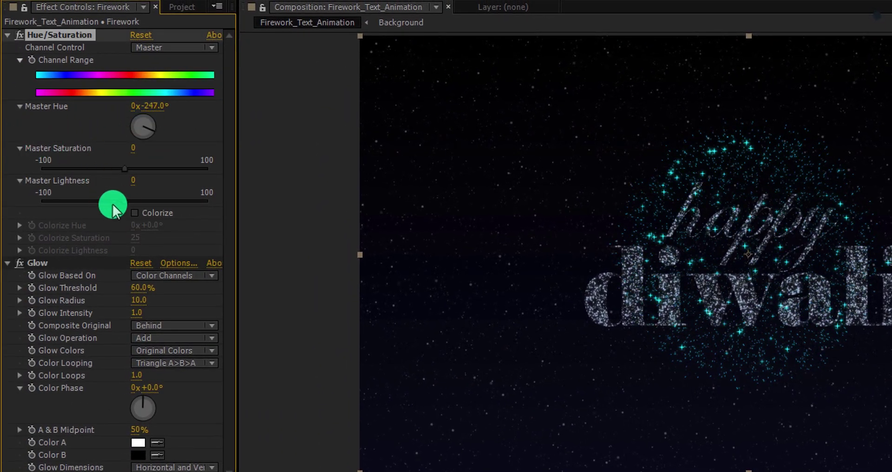
{"action": "left_click_drag", "start_coordinate": [113, 205], "coordinate": [171, 198]}
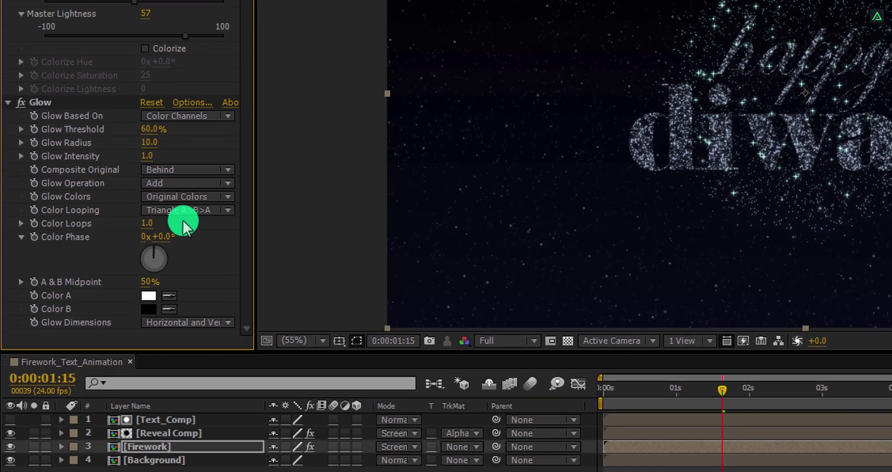
{"action": "left_click", "coordinate": [152, 446]}
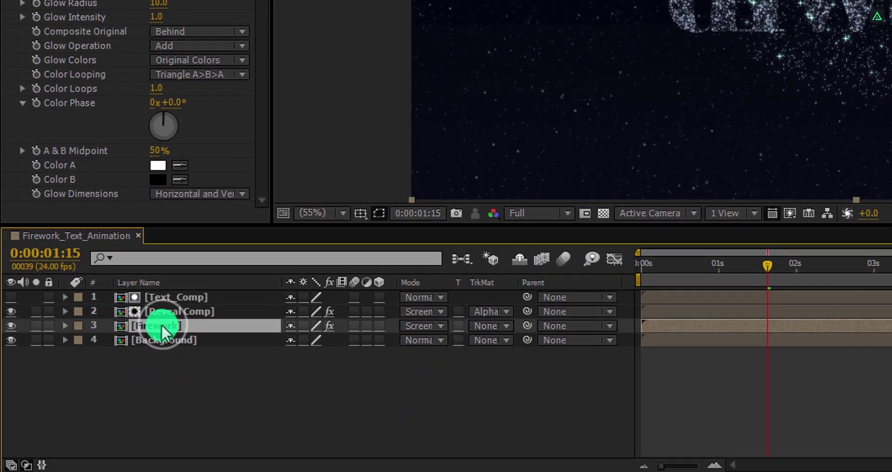
Shift the Text_Comp and Reveal Comp layer bars to start near 1 second.
{"action": "left_click", "coordinate": [161, 347]}
{"action": "left_click", "coordinate": [163, 296], "text": "shift"}
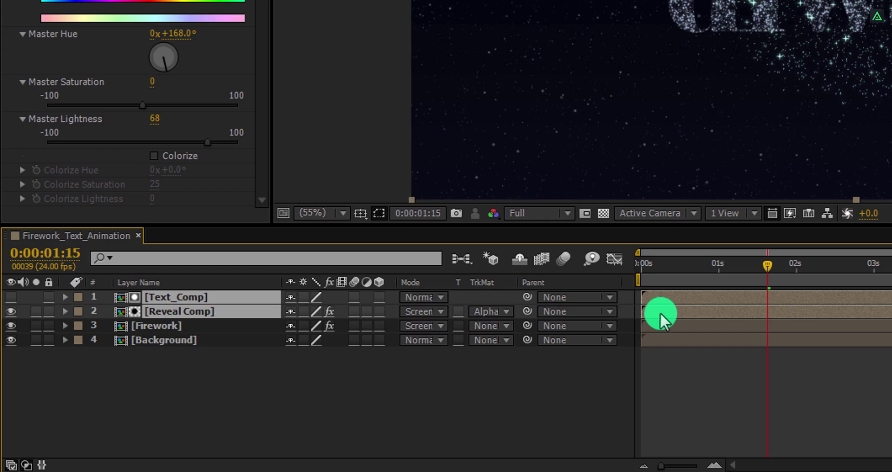
{"action": "left_click_drag", "start_coordinate": [654, 314], "coordinate": [726, 313]}
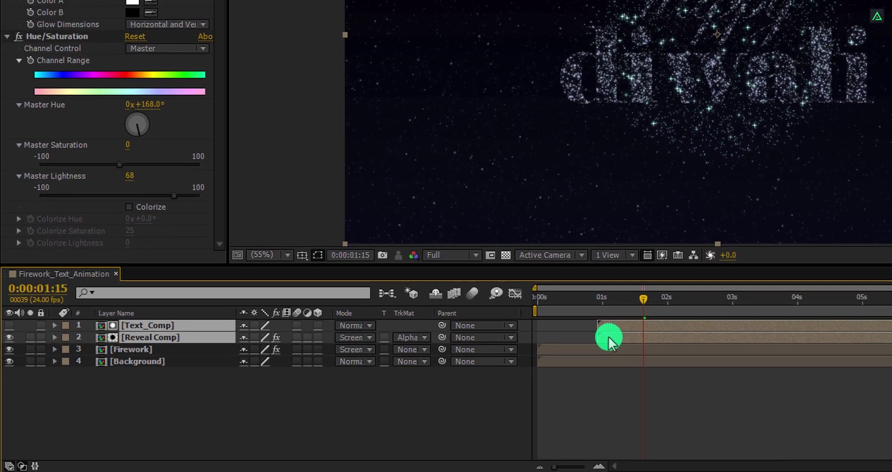
{"action": "left_click_drag", "start_coordinate": [600, 301], "coordinate": [617, 304]}
{"action": "mouse_move", "coordinate": [555, 325]}
{"action": "left_mouse_down"}
{"action": "mouse_move", "coordinate": [689, 321]}
{"action": "mouse_move", "coordinate": [482, 321]}
{"action": "mouse_move", "coordinate": [548, 325]}
{"action": "left_mouse_up"}
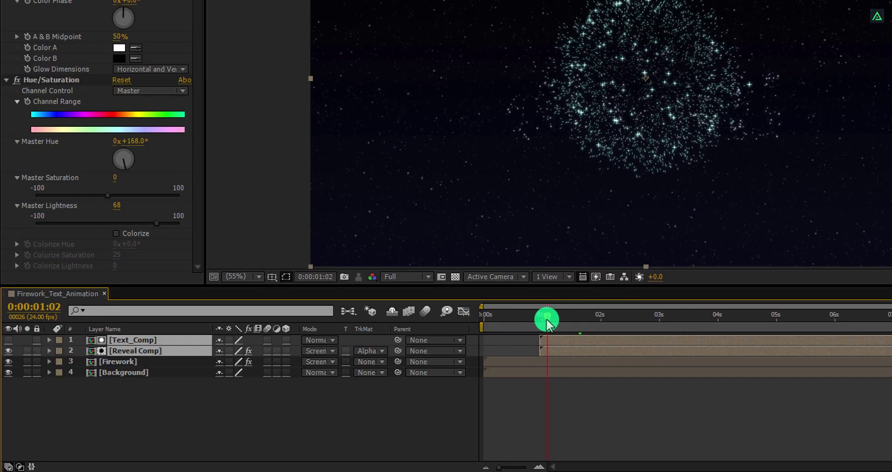
Pre-compose Text_Comp and Reveal Comp into a new comp named 'Logo_Reveal'.
{"action": "right_click", "coordinate": [152, 353]}
{"action": "left_click", "coordinate": [198, 239]}
{"action": "type", "text": "Log"}
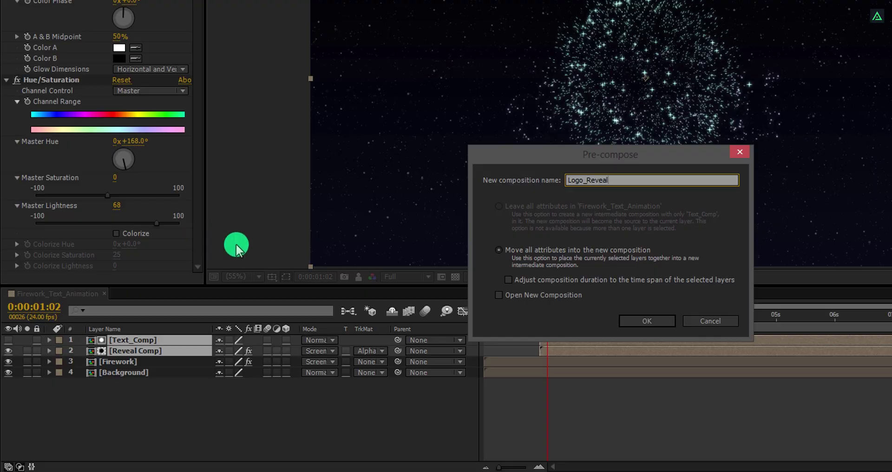
{"action": "type", "text": "o_Reveal"}
{"action": "left_click", "coordinate": [635, 321]}
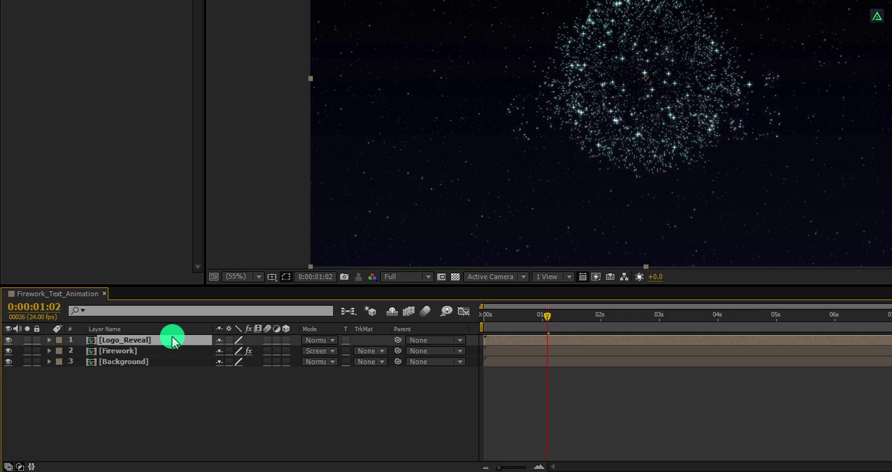
Duplicate the Logo_Reveal layer and set both copies' blend mode to Screen.
{"action": "key", "text": "ctrl+d"}
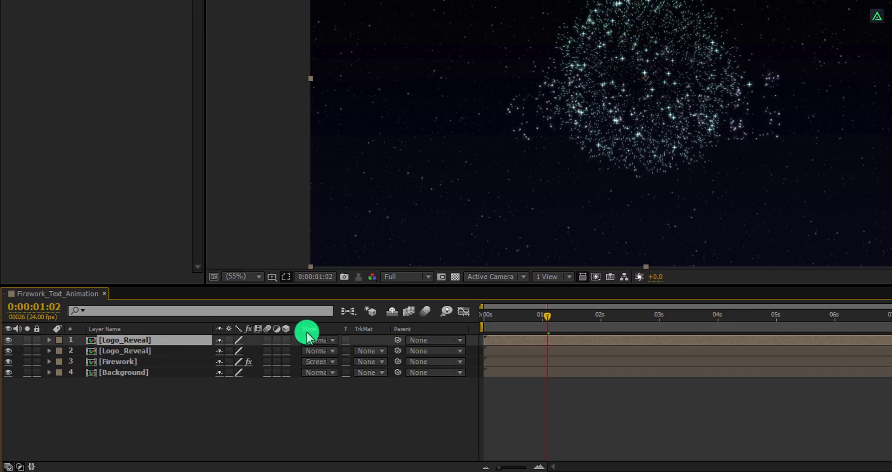
{"action": "left_click", "coordinate": [315, 342]}
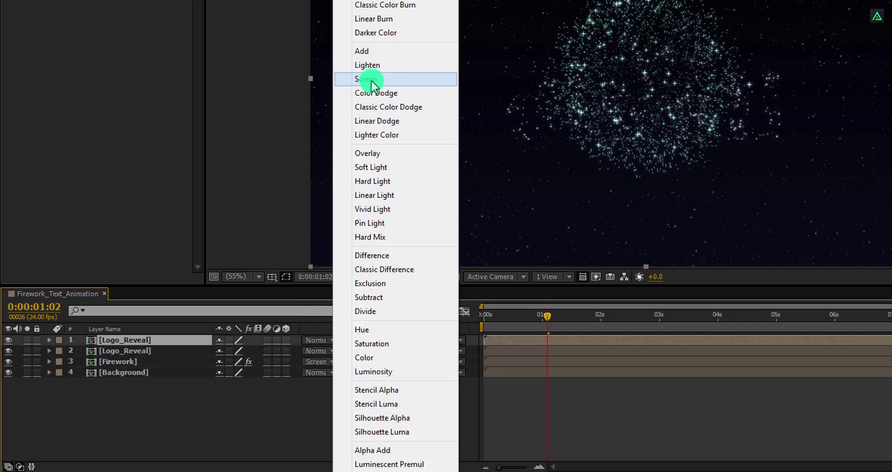
{"action": "left_click", "coordinate": [372, 81]}
{"action": "left_click", "coordinate": [321, 351]}
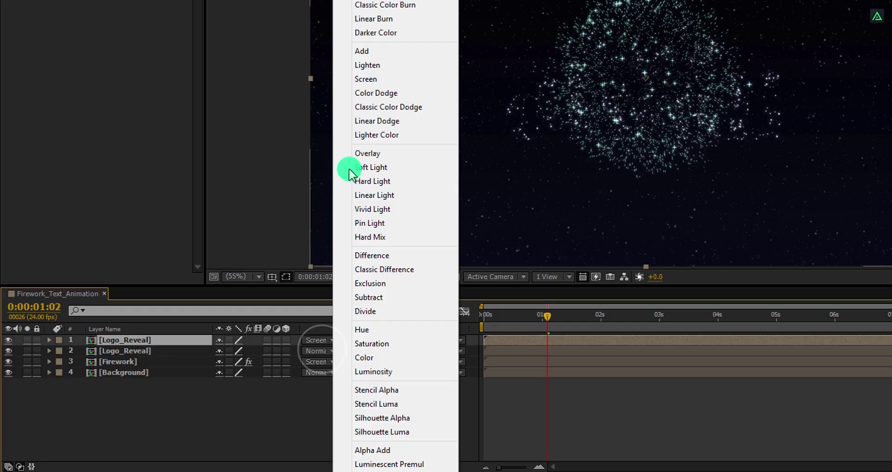
{"action": "left_click", "coordinate": [367, 80]}
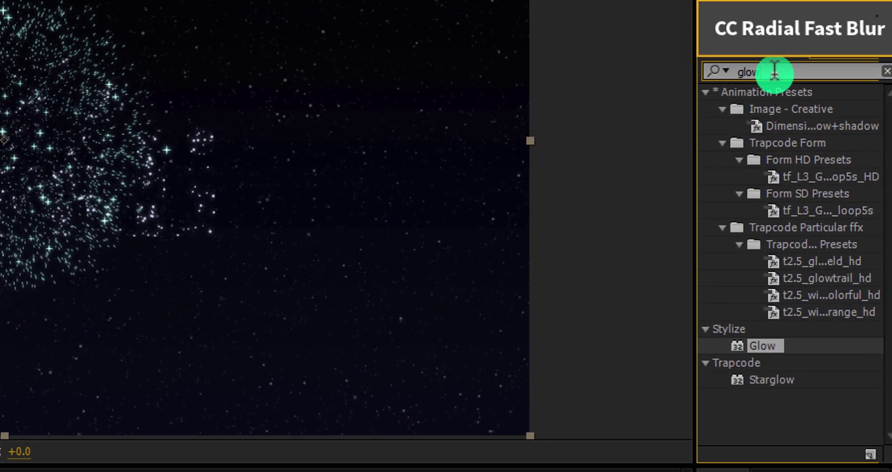
Apply CC Radial Fast Blur, found via 'cc rad', to the second Logo_Reveal copy.
{"action": "left_click", "coordinate": [762, 72]}
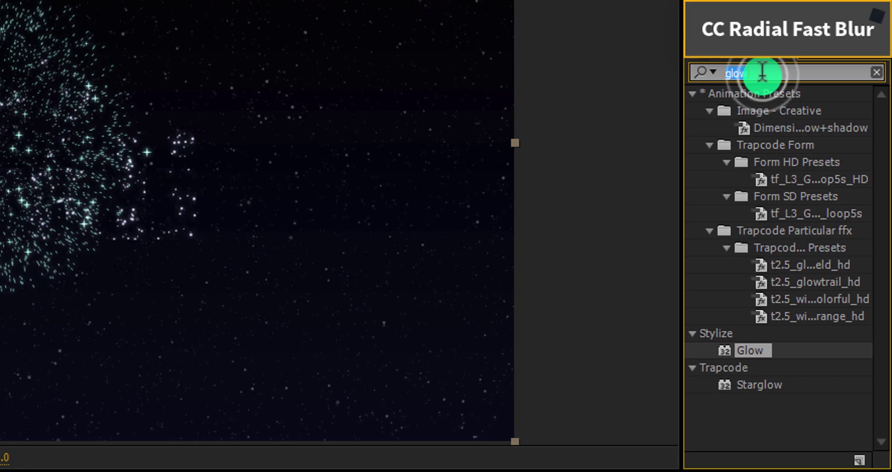
{"action": "key", "text": "BackSpace"}
{"action": "type", "text": "cc rad"}
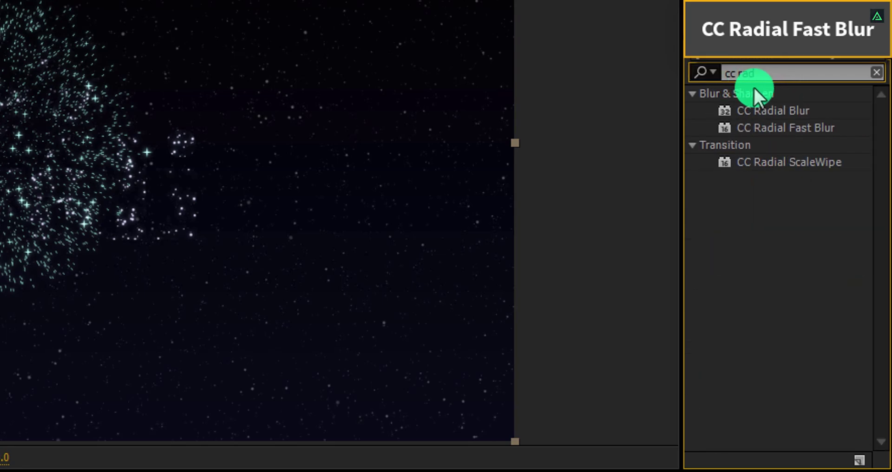
{"action": "double_click", "coordinate": [777, 126]}
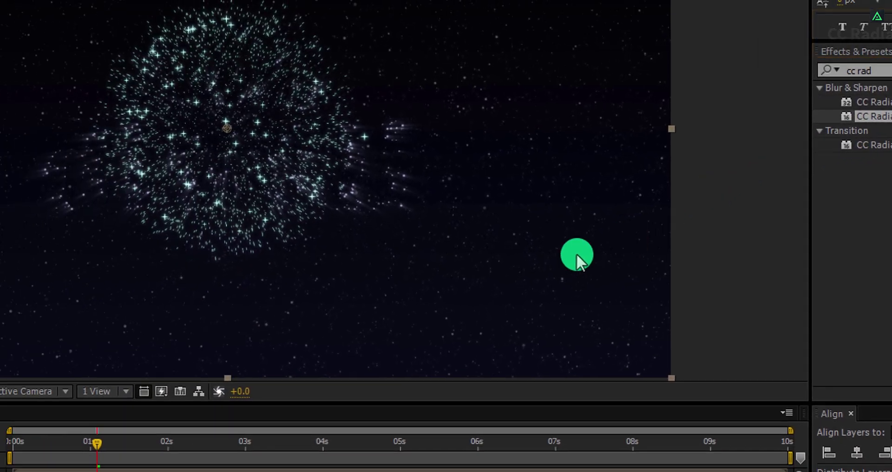
{"action": "left_click_drag", "start_coordinate": [96, 443], "coordinate": [257, 442]}
{"action": "left_click_drag", "start_coordinate": [620, 324], "coordinate": [678, 326]}
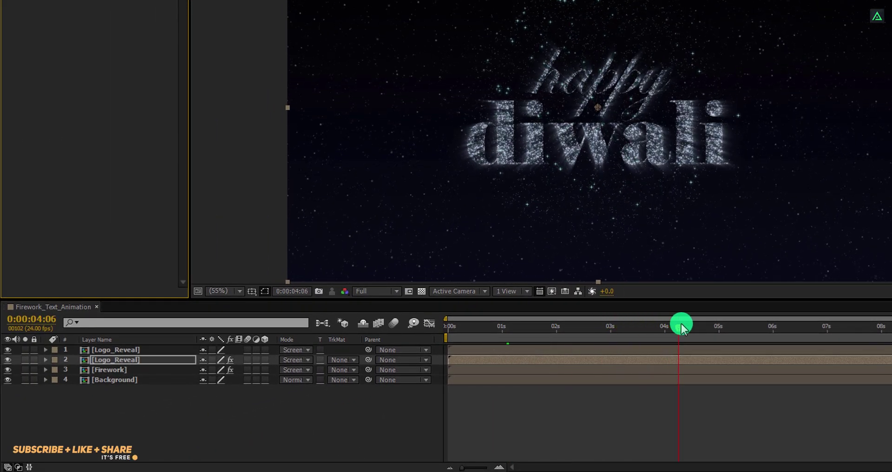
Duplicate the Firework layer and move the first copies to new burst positions.
{"action": "left_click", "coordinate": [117, 370]}
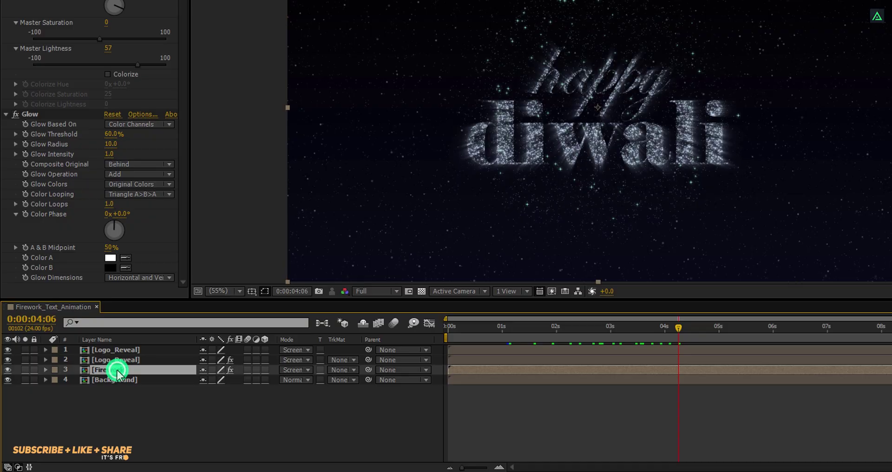
{"action": "key", "text": "ctrl+d"}
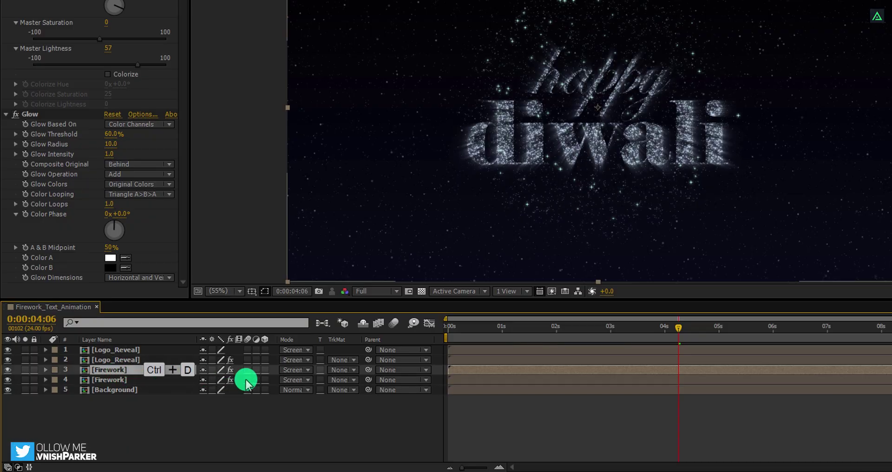
{"action": "left_click", "coordinate": [483, 326]}
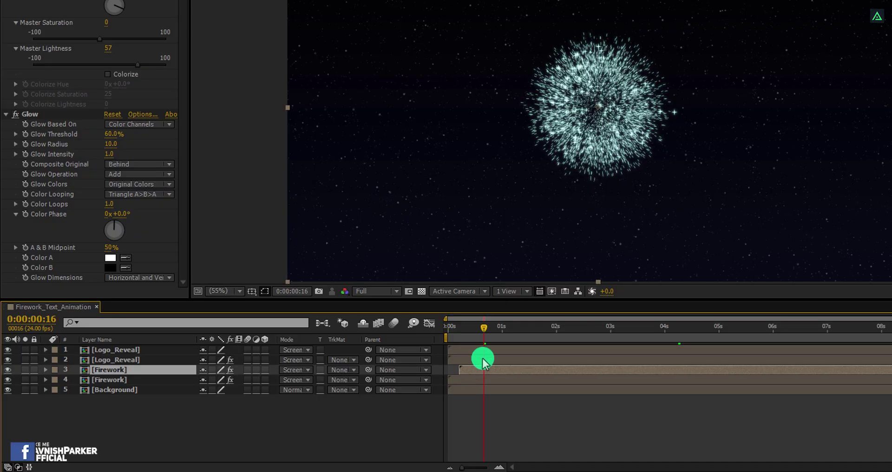
{"action": "left_click_drag", "start_coordinate": [597, 145], "coordinate": [517, 195]}
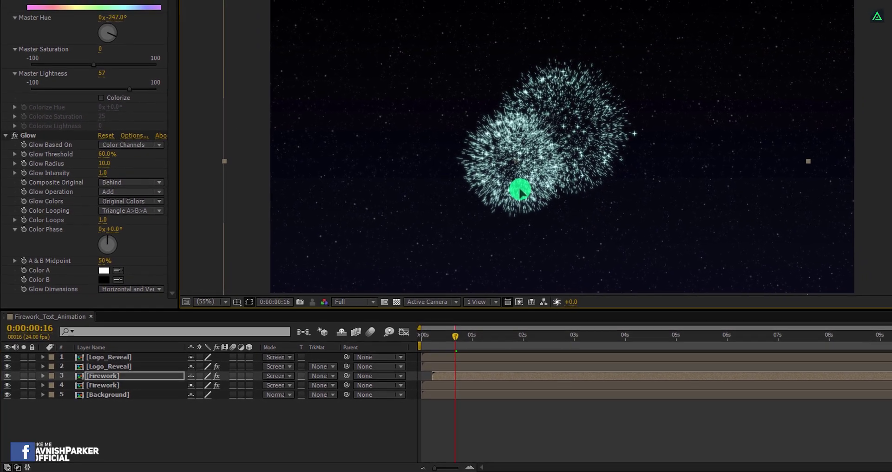
{"action": "key", "text": "ctrl+d"}
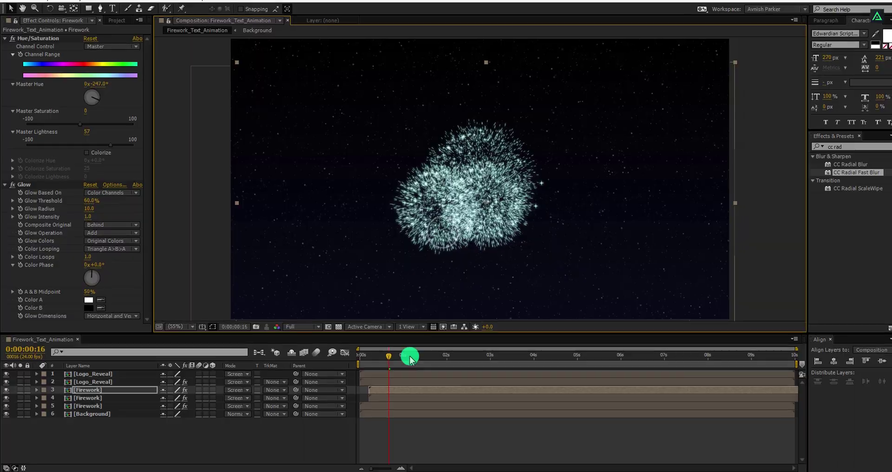
{"action": "key", "text": "ctrl+d"}
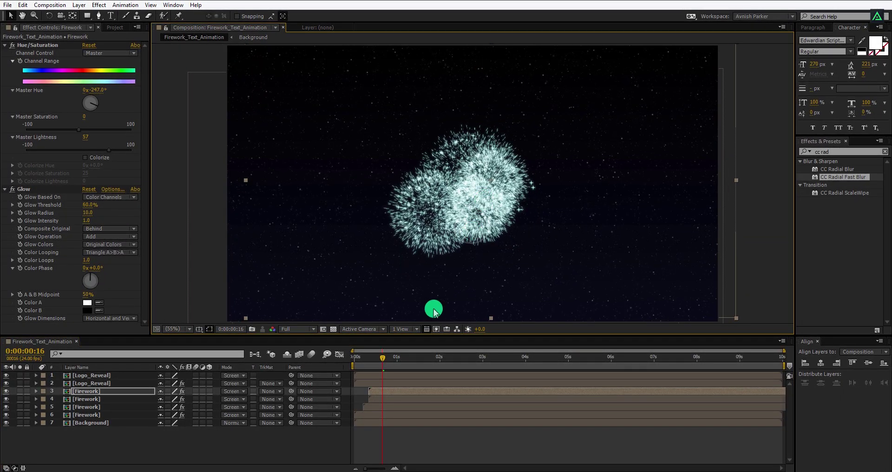
{"action": "left_click_drag", "start_coordinate": [377, 391], "coordinate": [383, 390]}
Add more Firework copies, placing one upper left and starting it slightly later.
{"action": "key", "text": "ctrl+d"}
{"action": "left_click_drag", "start_coordinate": [489, 183], "coordinate": [428, 171]}
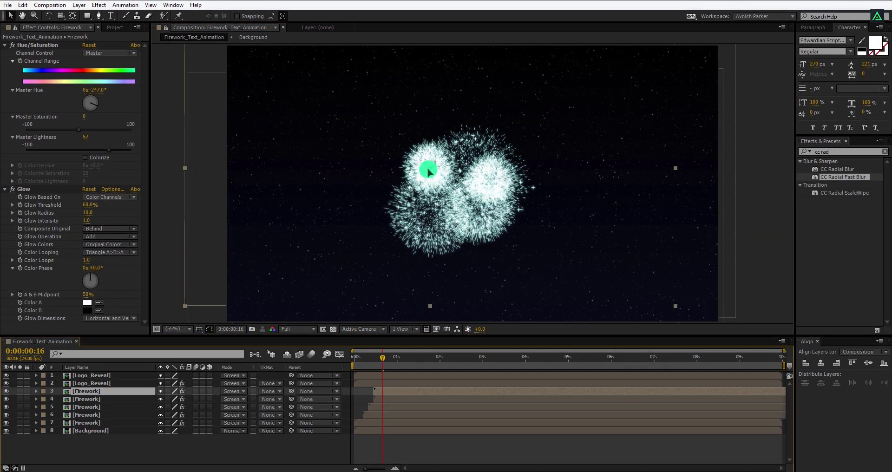
{"action": "left_click_drag", "start_coordinate": [378, 389], "coordinate": [383, 394]}
{"action": "key", "text": "ctrl+d"}
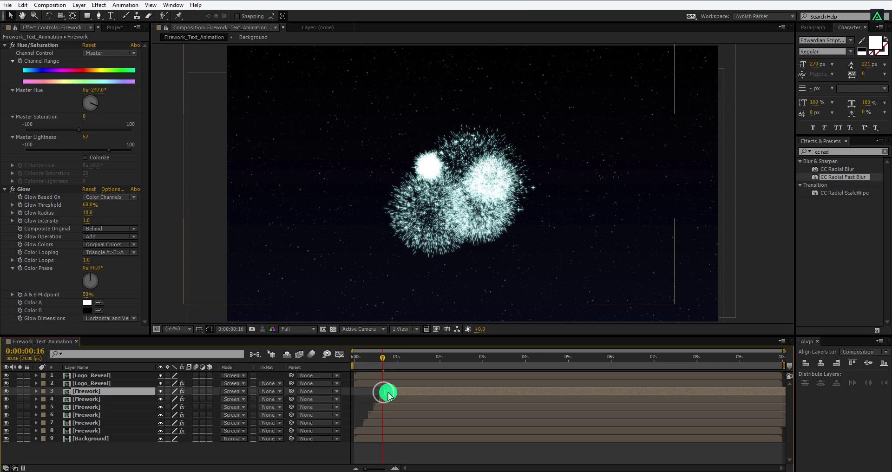
{"action": "left_click", "coordinate": [449, 204]}
{"action": "left_click_drag", "start_coordinate": [383, 358], "coordinate": [640, 359]}
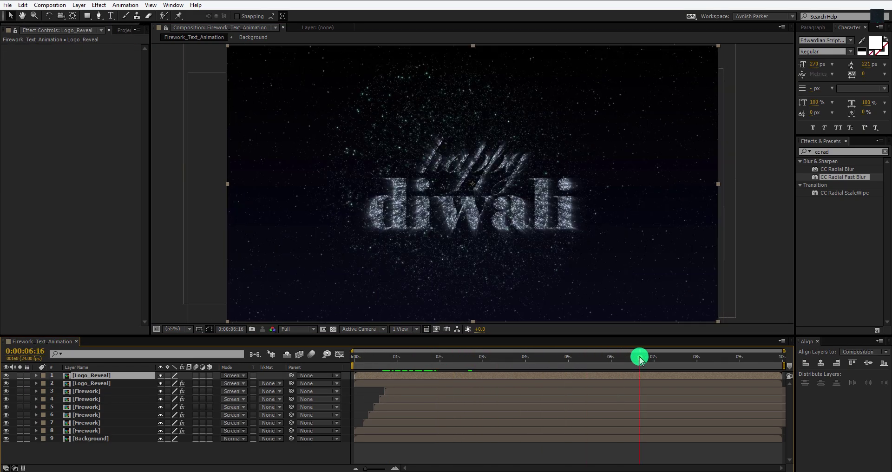
{"action": "left_click", "coordinate": [405, 395]}
{"action": "left_click", "coordinate": [418, 361]}
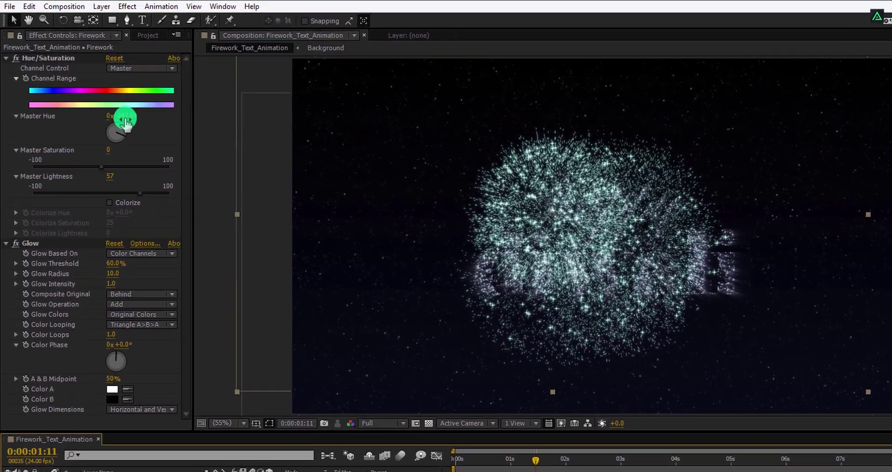
Set a Firework copy's Master Hue to tint it green, then select other copies.
{"action": "left_click_drag", "start_coordinate": [124, 122], "coordinate": [157, 100]}
{"action": "left_click", "coordinate": [97, 450]}
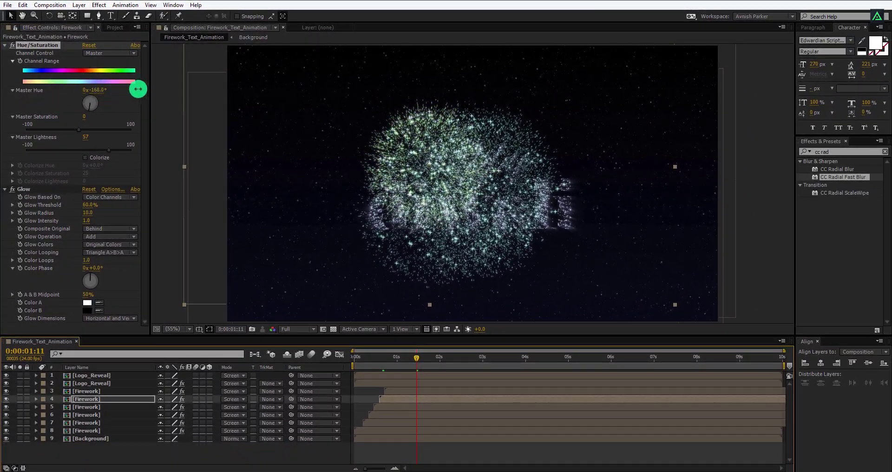
{"action": "left_click", "coordinate": [395, 392]}
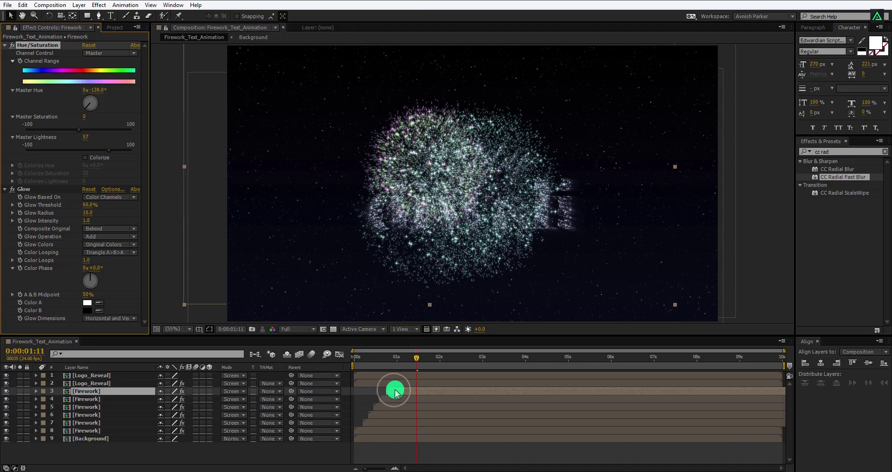